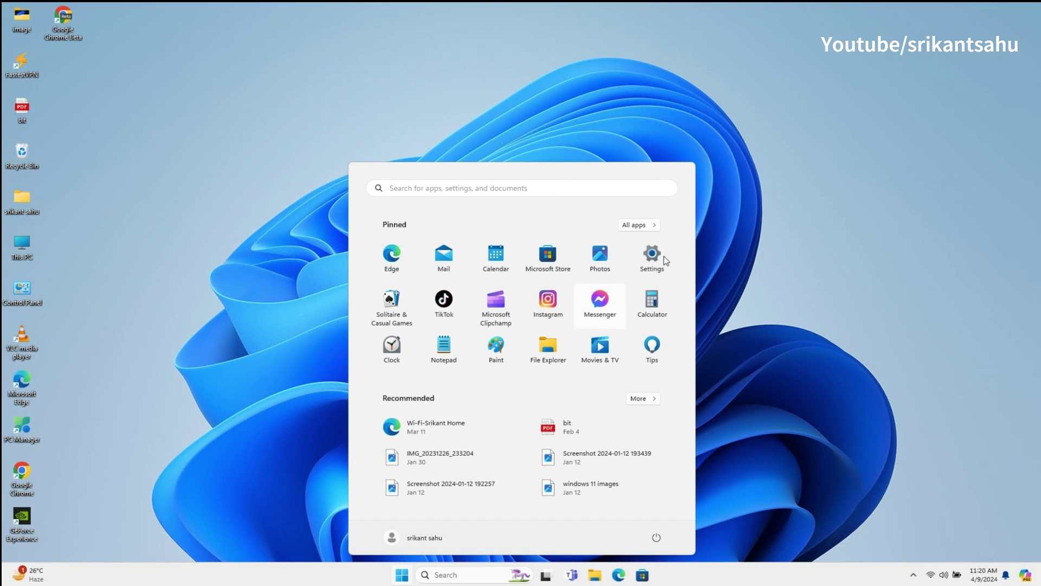
# Run Windows Update's check so cumulative update KB5036893 installs and awaits restart.
pyautogui.click(657, 260)
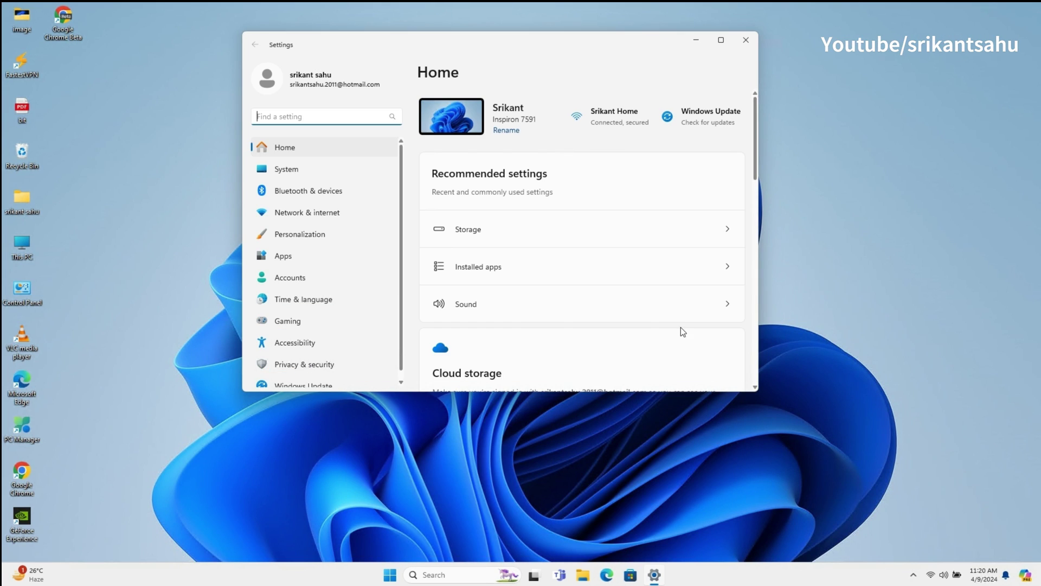
pyautogui.scroll(-1, 596, 314)
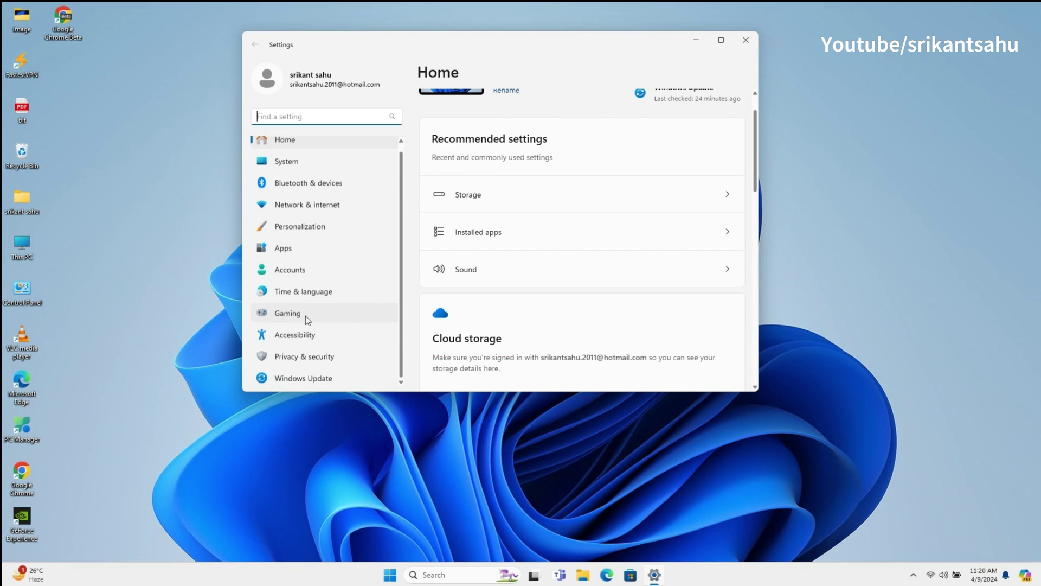
pyautogui.click(299, 377)
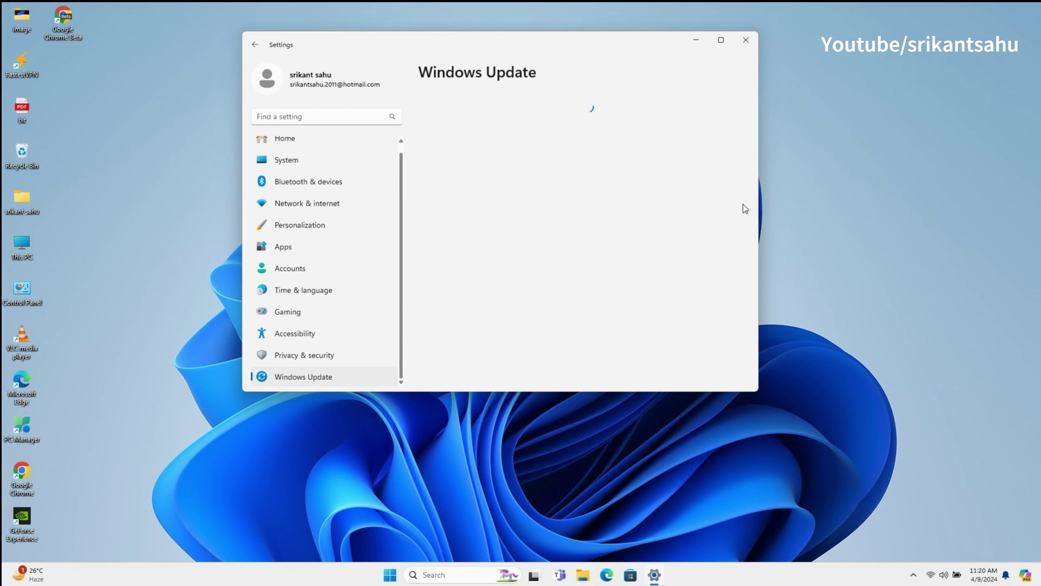
pyautogui.click(705, 120)
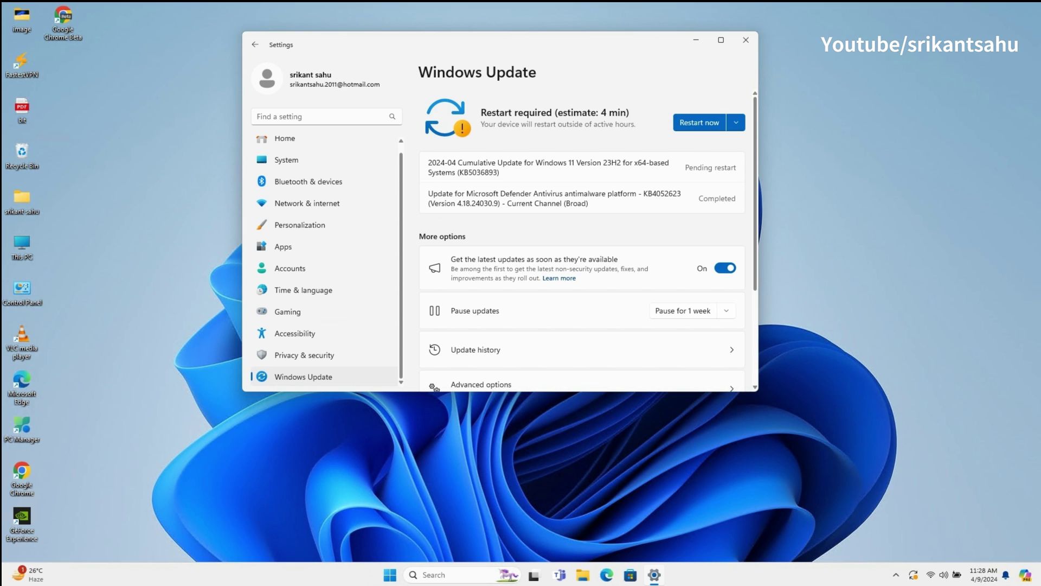
# Launch Google Chrome from the taskbar search.
pyautogui.click(449, 578)
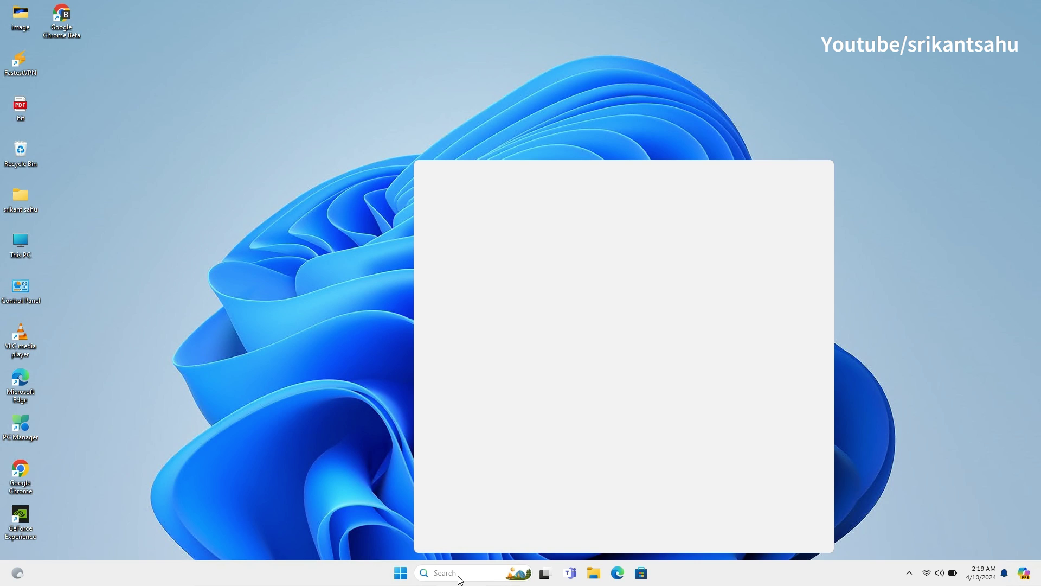
pyautogui.write('chrome')
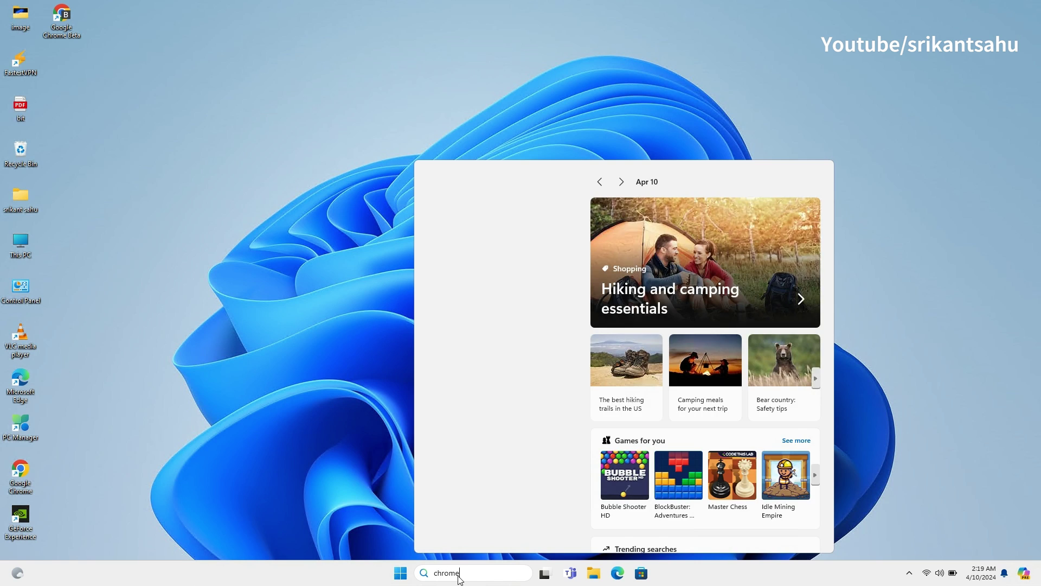
pyautogui.click(492, 238)
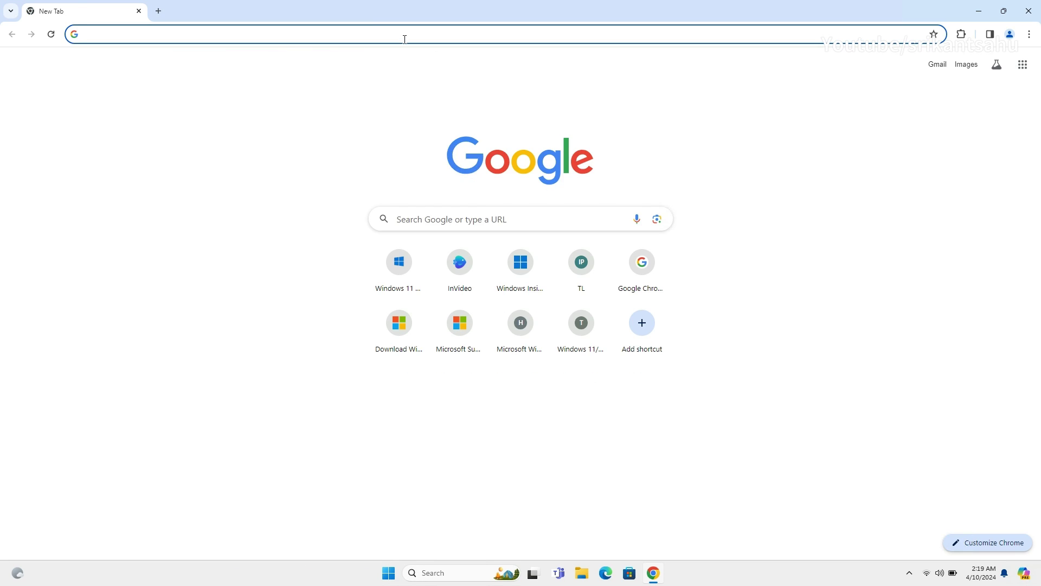
# Search the web for 'update catalog' and open the Microsoft Update Catalog site.
pyautogui.click(401, 36)
pyautogui.write('update catal')
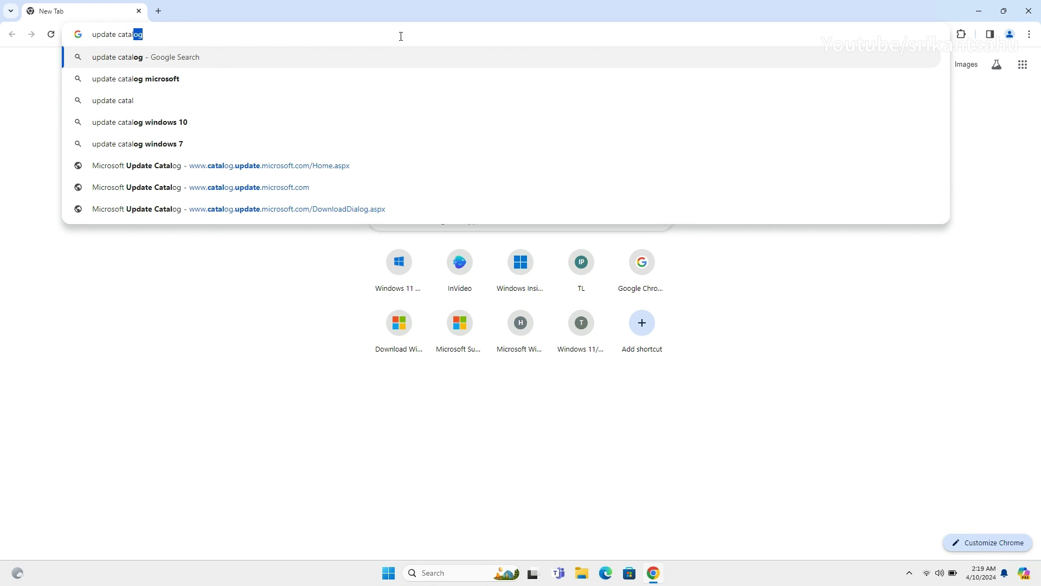
pyautogui.press('Return')
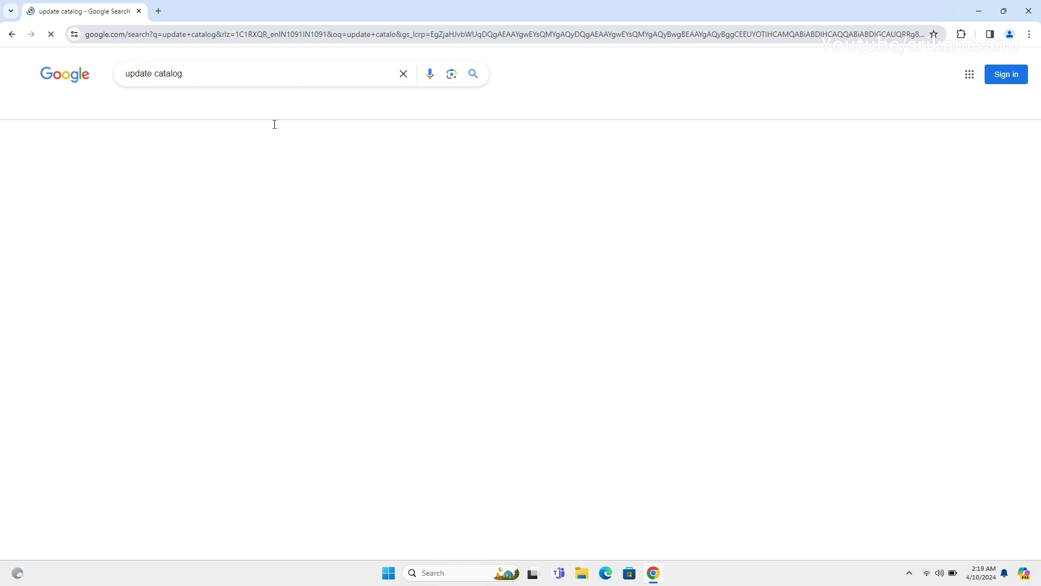
pyautogui.click(177, 186)
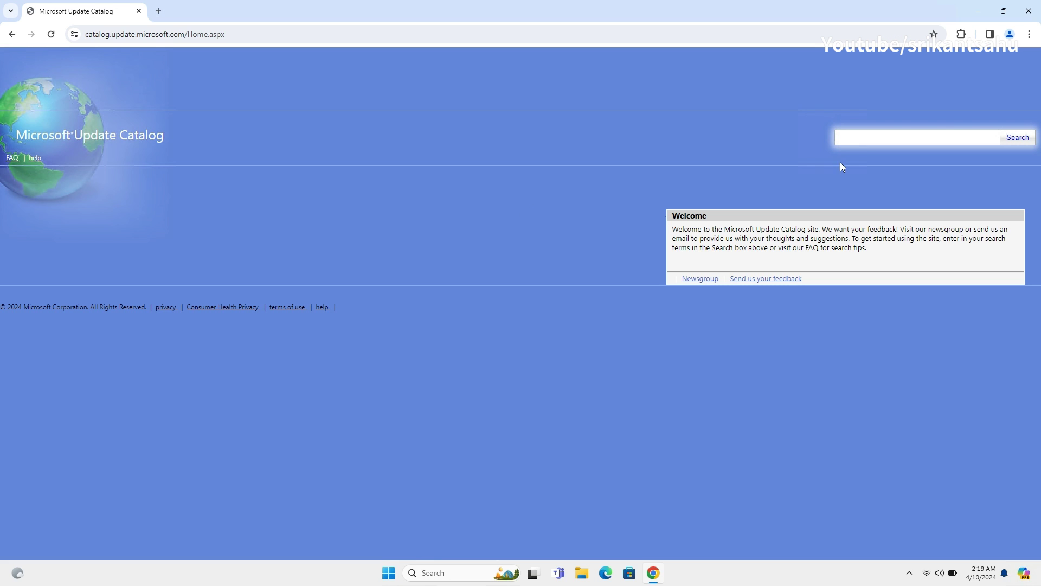
# Search the catalog for KB5036893 and download the Windows 11 23H2 x64 .msu package.
pyautogui.click(866, 140)
pyautogui.click(1017, 142)
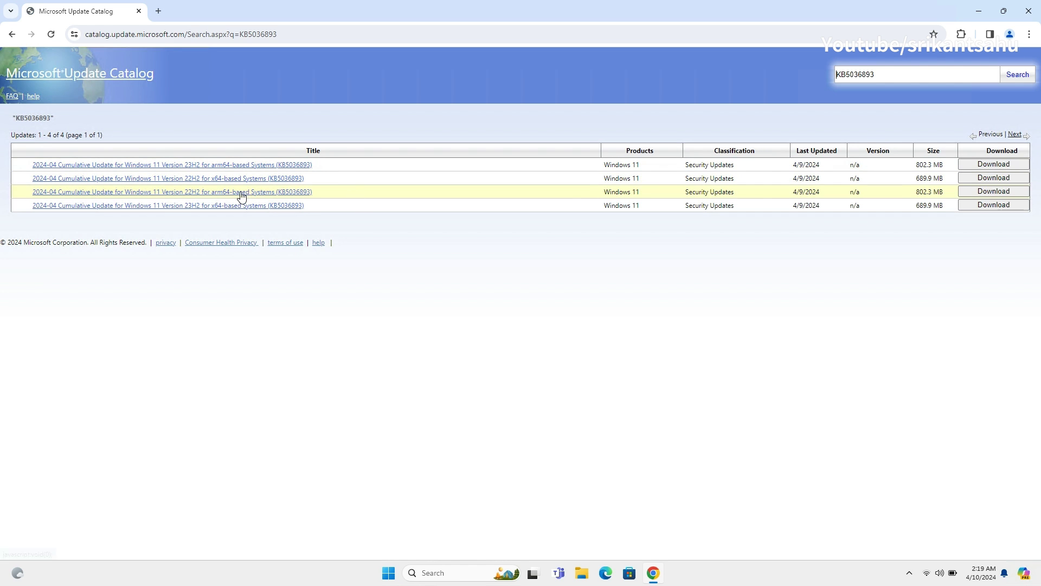
pyautogui.click(968, 205)
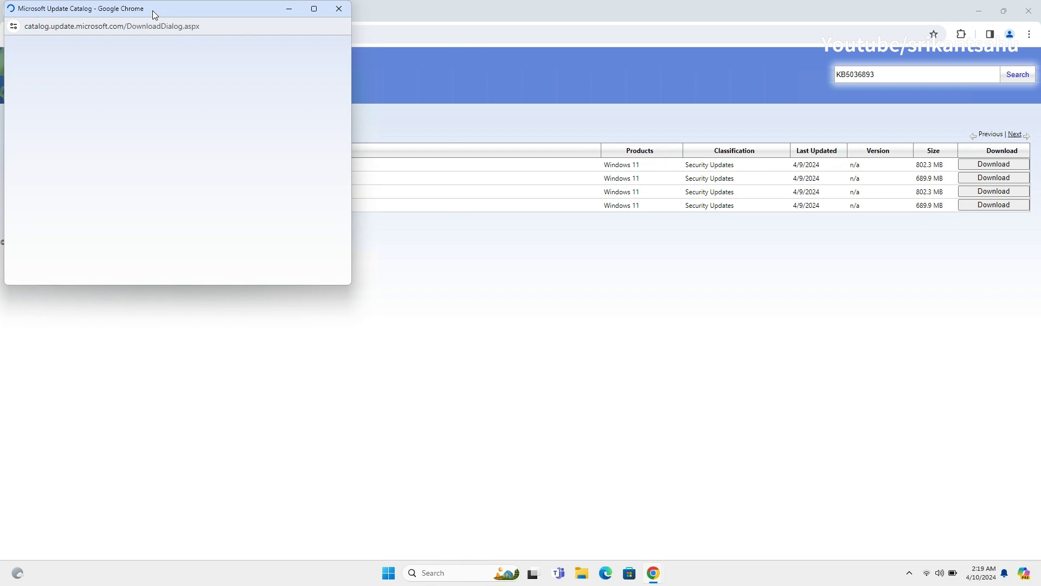
pyautogui.moveTo(152, 11); pyautogui.dragTo(255, 43)
pyautogui.click(230, 166)
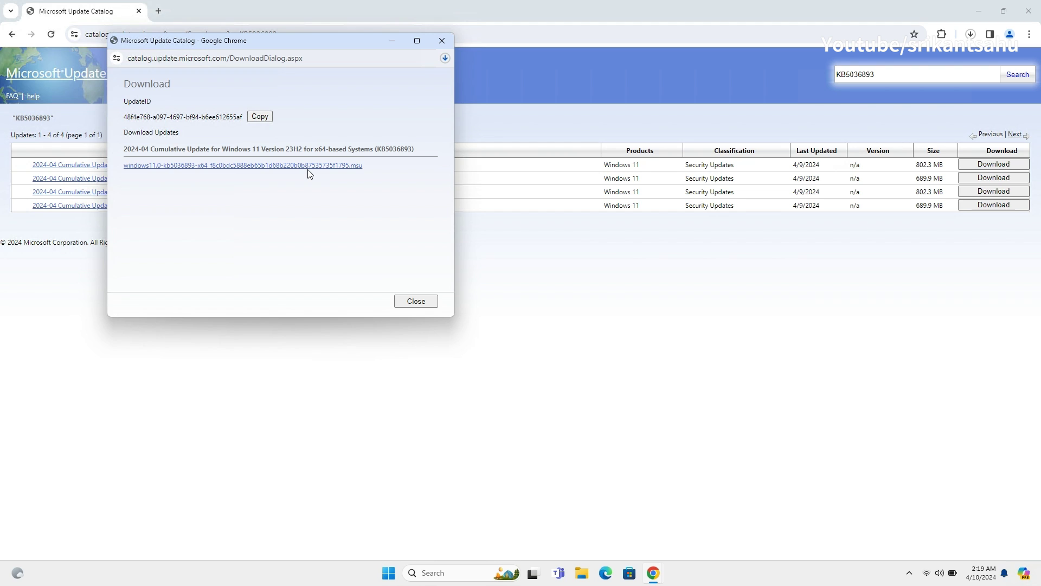
pyautogui.click(249, 169)
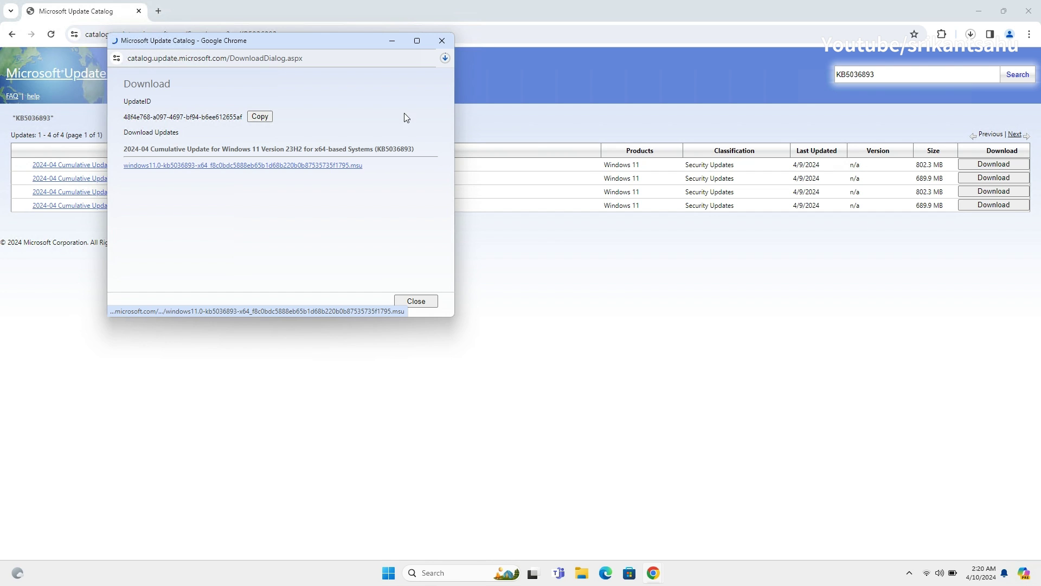
pyautogui.click(445, 58)
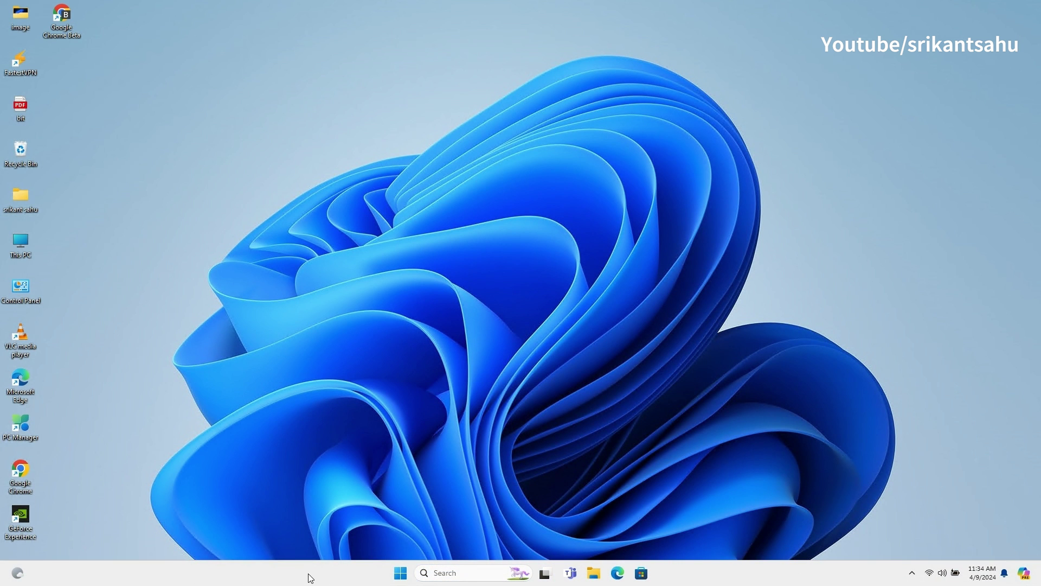
# Open winver and confirm it reports Version 23H2, OS Build 22631.3447.
pyautogui.click(458, 574)
pyautogui.write('winv')
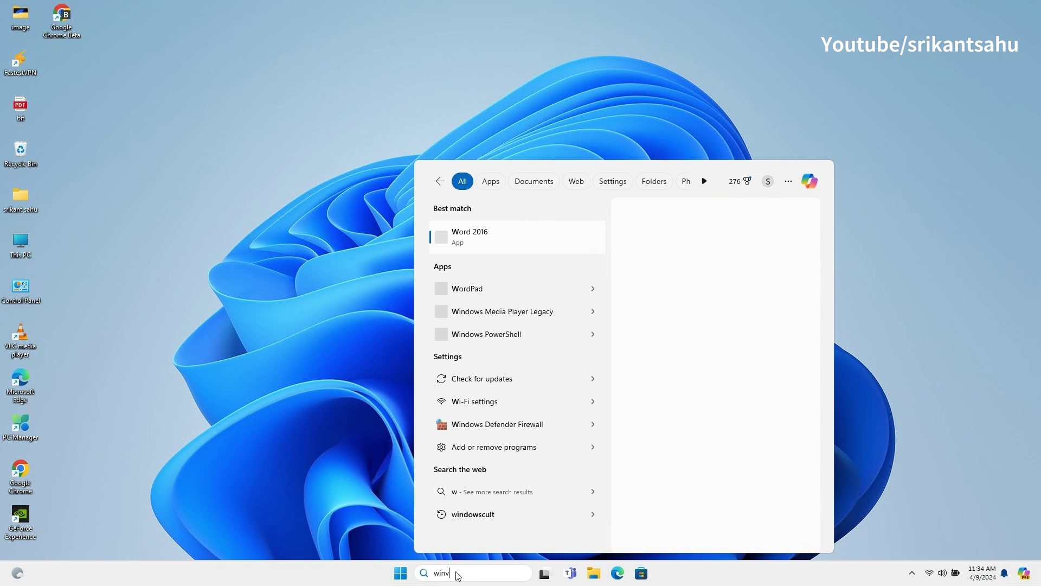
pyautogui.write('er')
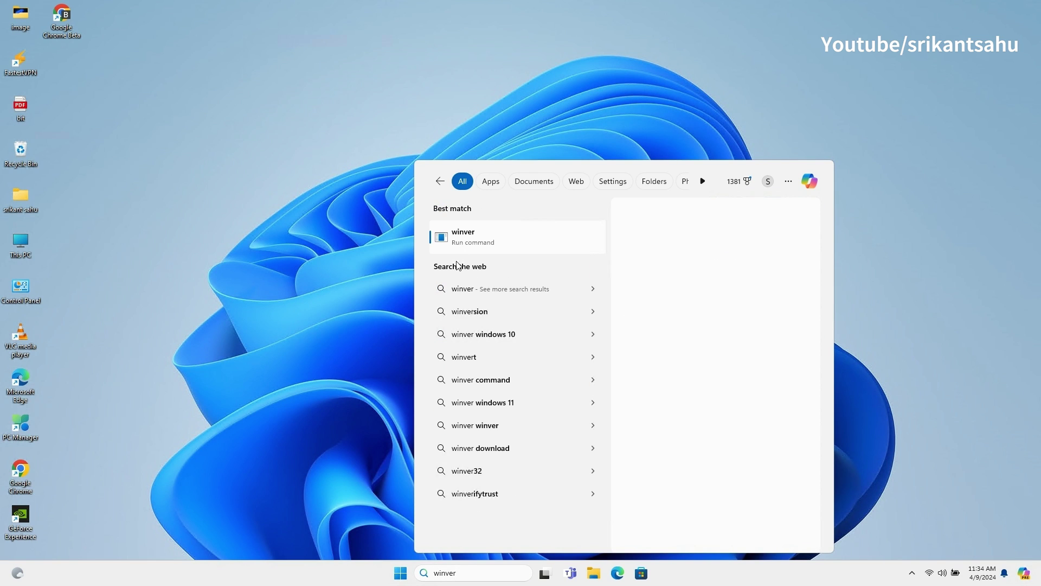
pyautogui.click(459, 249)
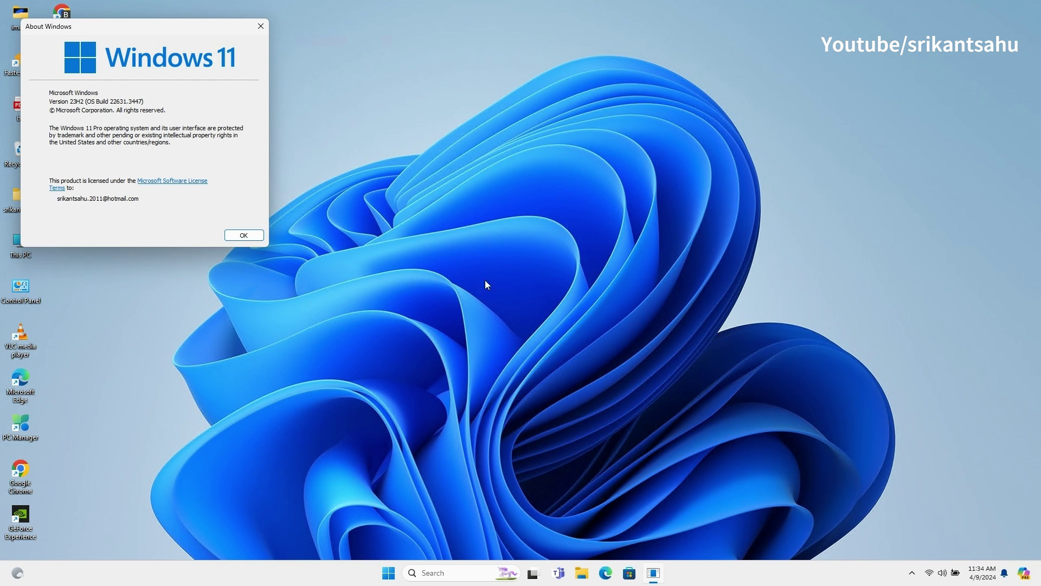
pyautogui.moveTo(95, 22); pyautogui.dragTo(389, 75)
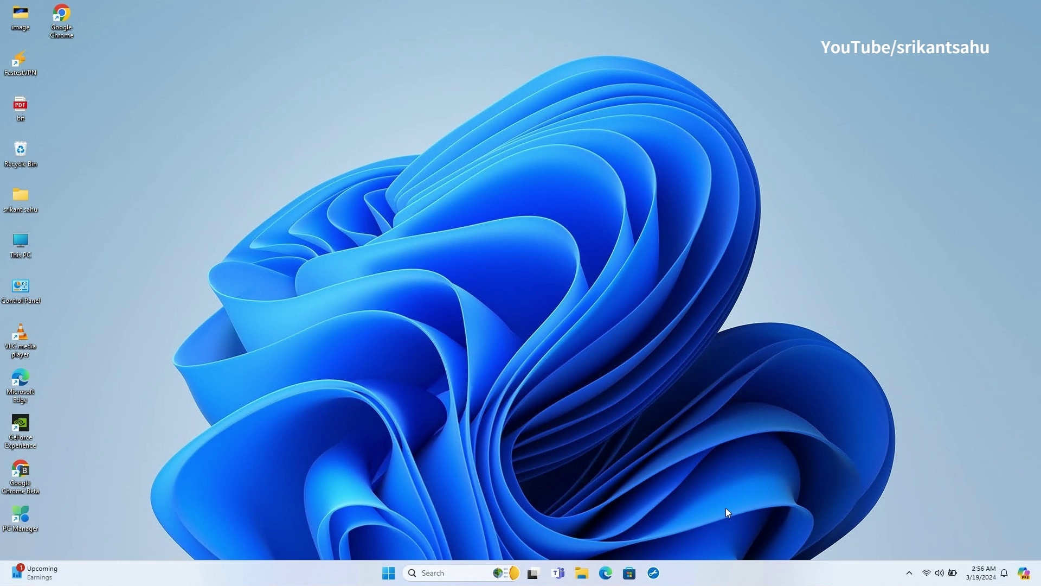
# Open the Personalization > Taskbar page in Settings.
pyautogui.click(1023, 573)
pyautogui.click(388, 573)
pyautogui.click(650, 252)
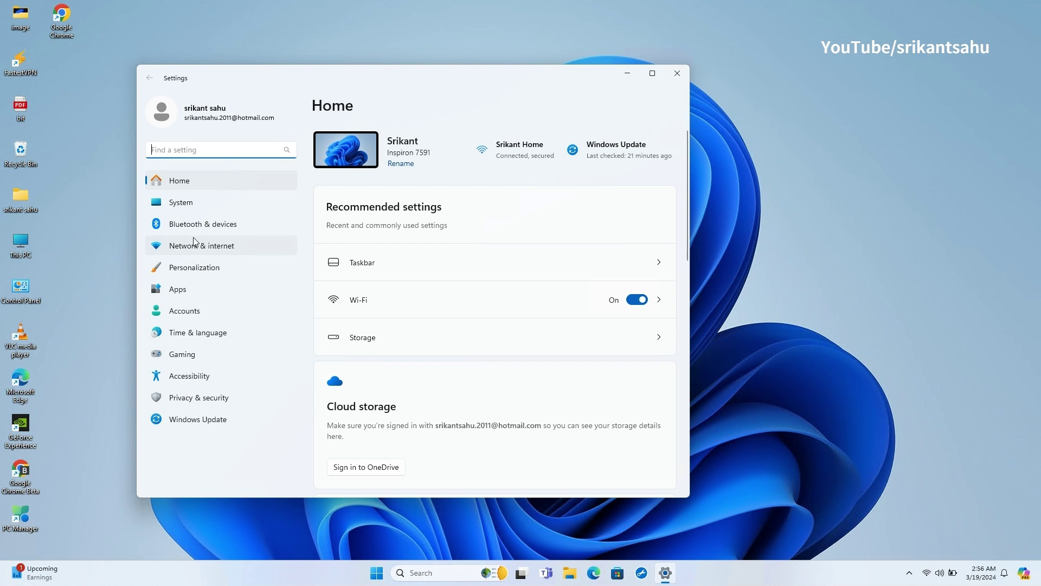
pyautogui.click(203, 267)
pyautogui.scroll(-4, 443, 345)
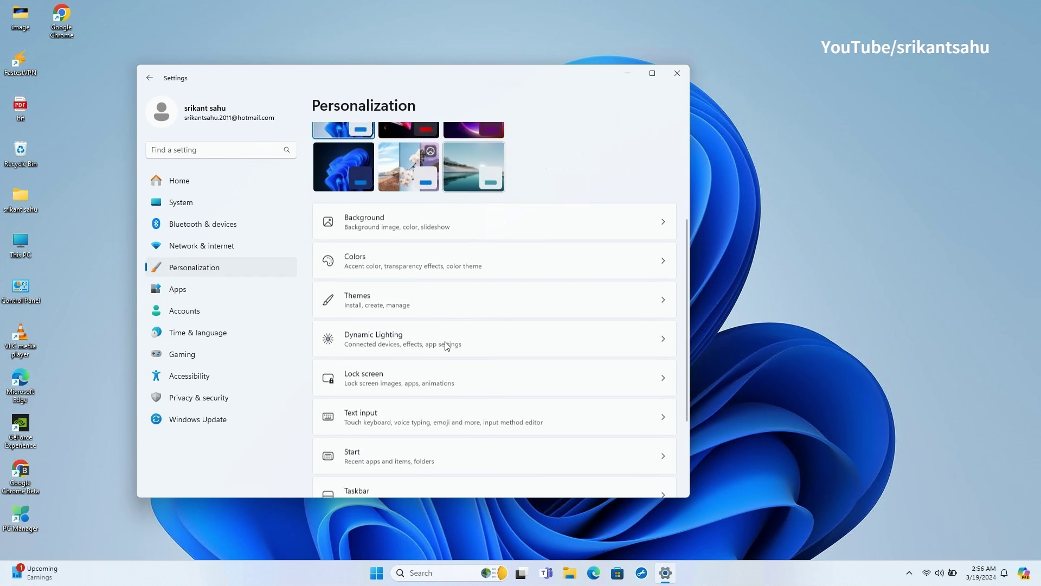
pyautogui.click(552, 430)
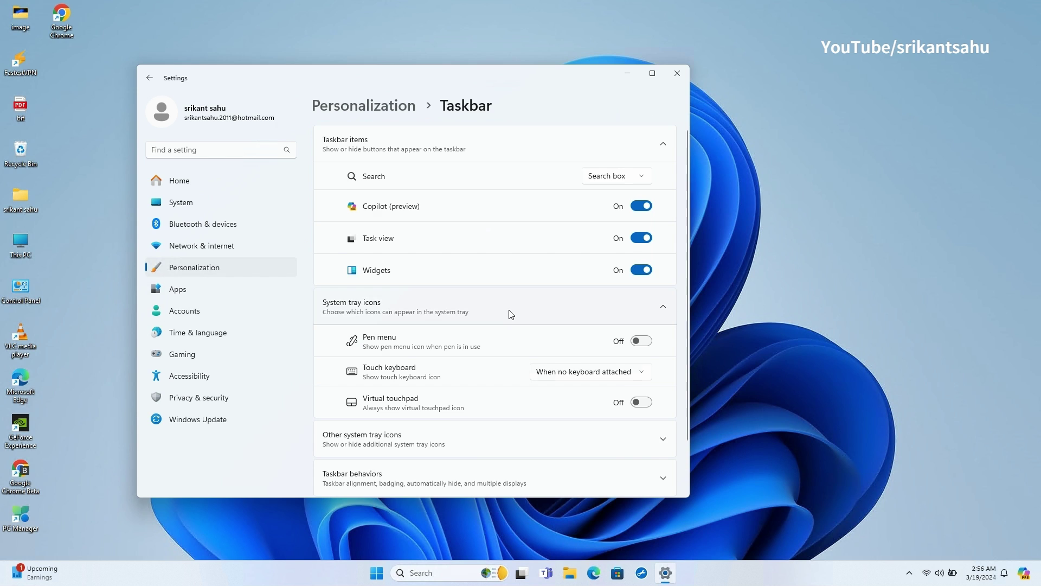
# Enable 'Select the far corner of the taskbar to show the desktop' under Taskbar behaviors.
pyautogui.scroll(-2, 511, 330)
pyautogui.click(458, 420)
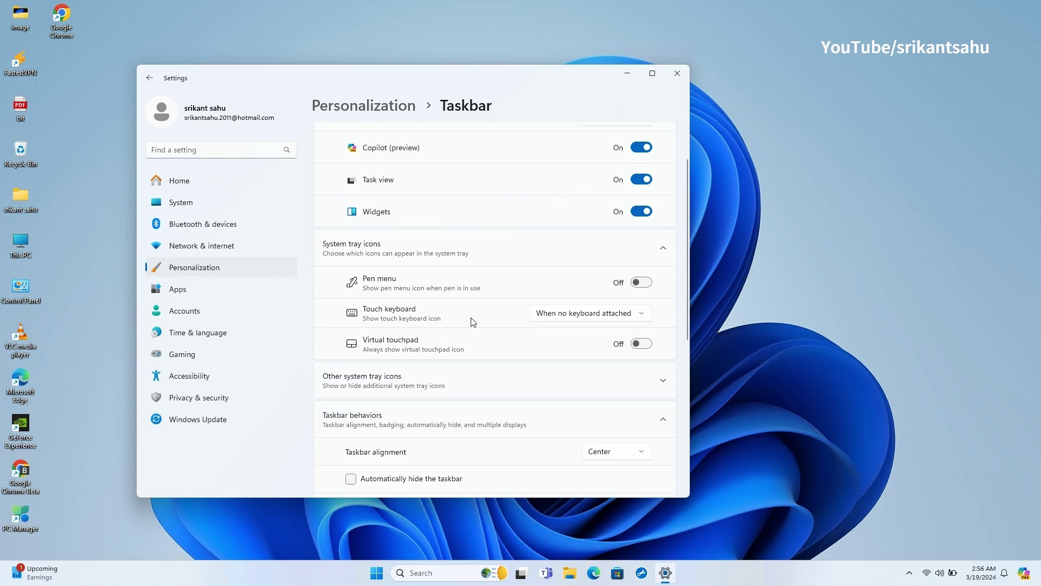
pyautogui.scroll(-5, 470, 321)
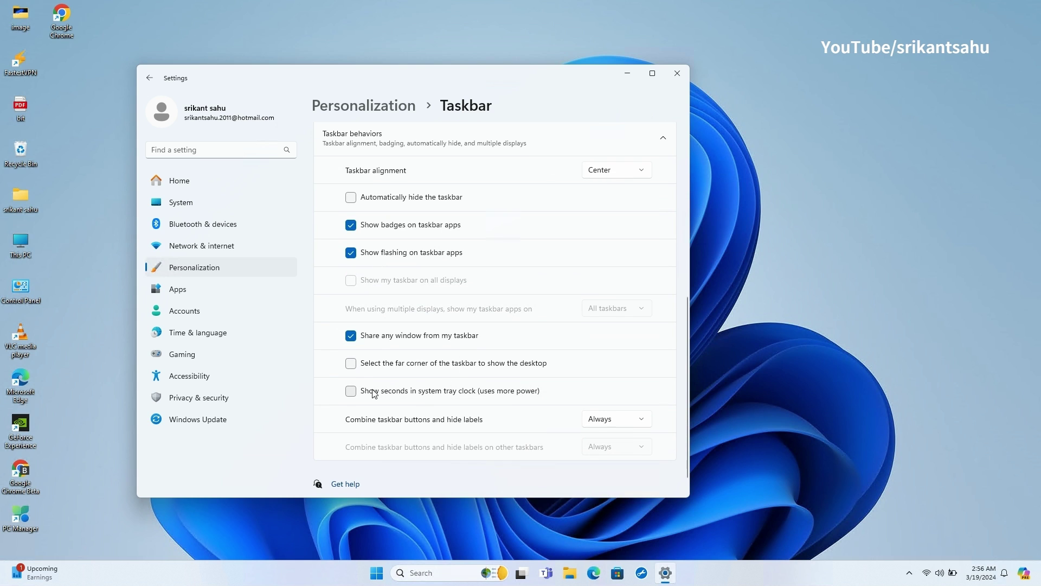
pyautogui.click(351, 364)
# Close Settings, open Copilot and widen its side panel.
pyautogui.click(677, 73)
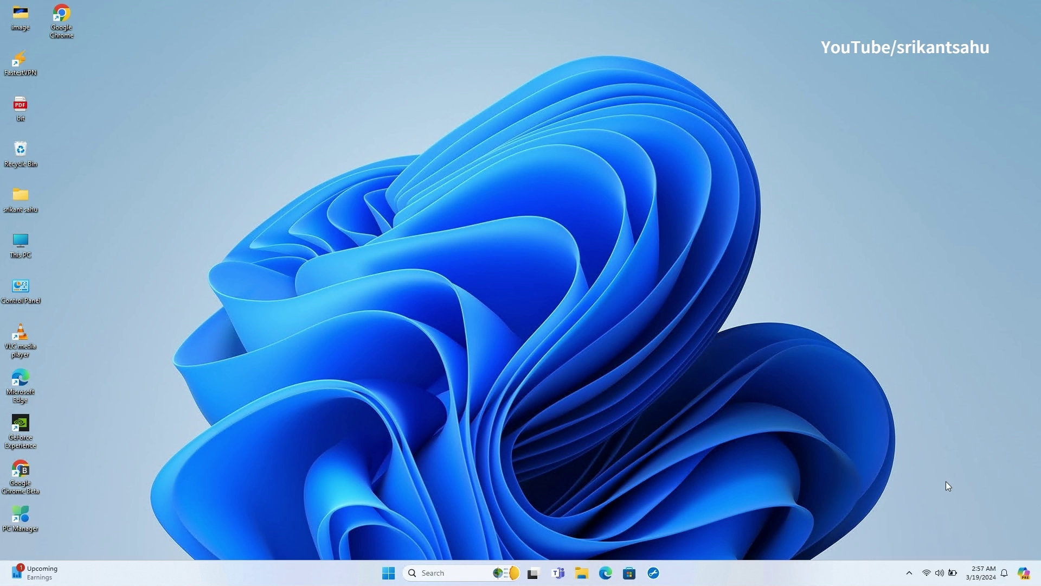
pyautogui.click(1023, 572)
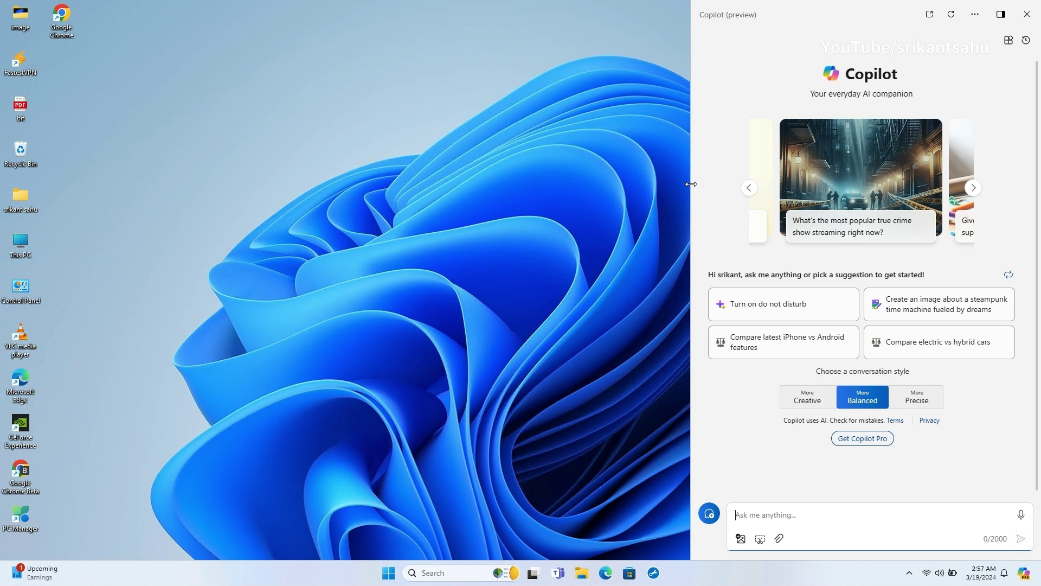
pyautogui.moveTo(690, 182); pyautogui.dragTo(657, 223)
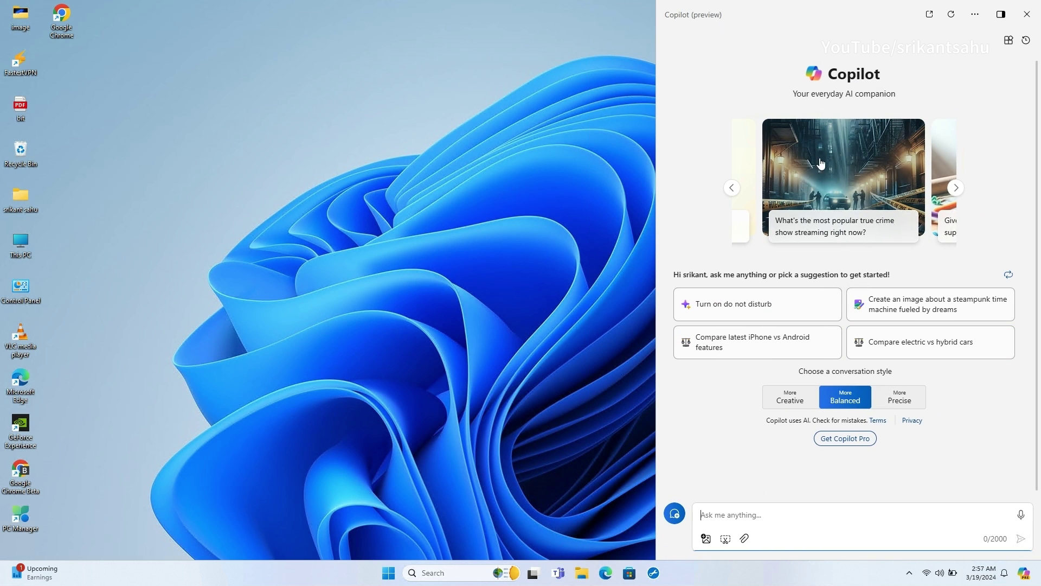
pyautogui.click(974, 20)
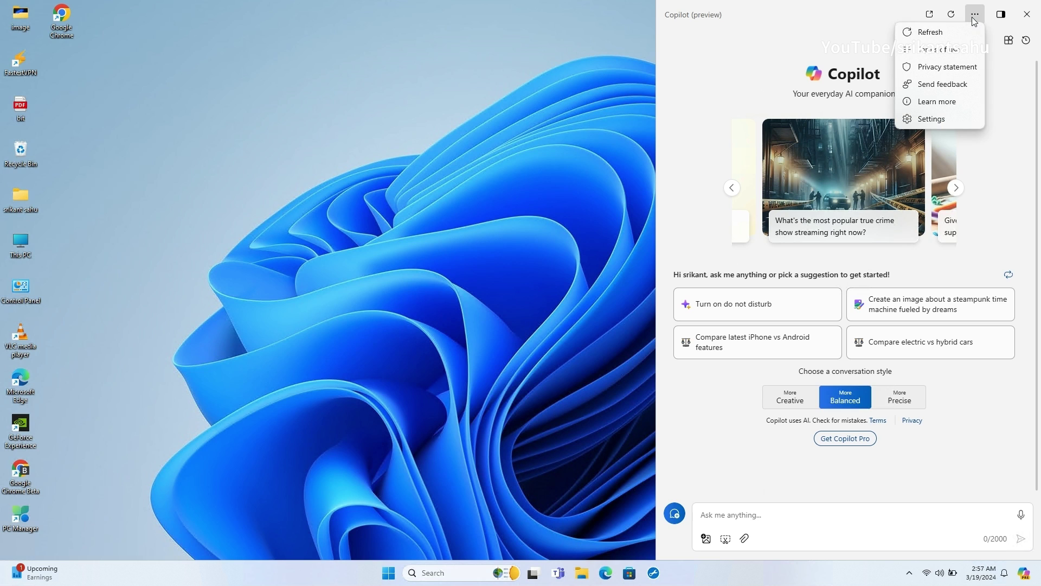
pyautogui.click(746, 75)
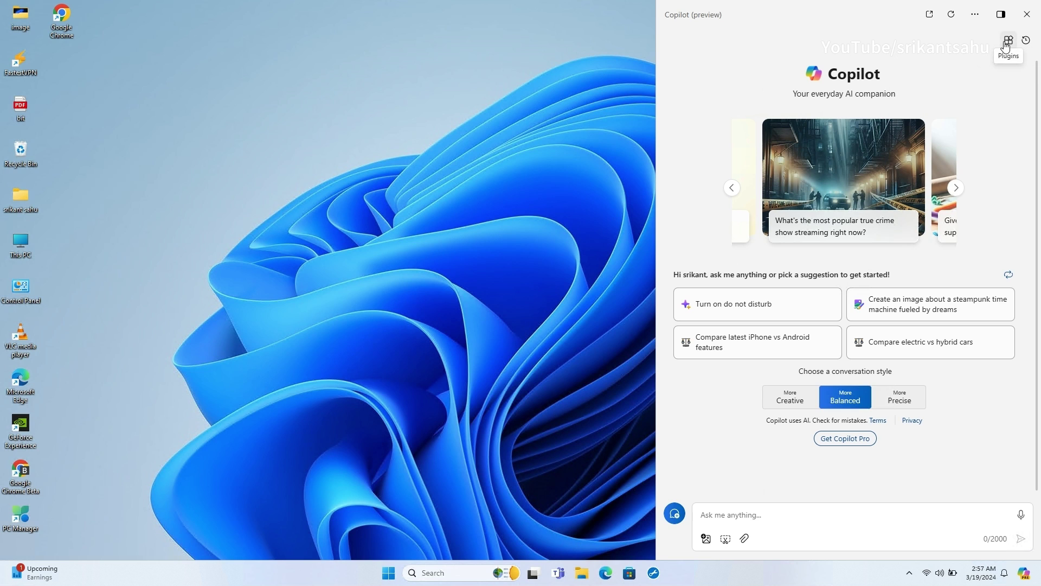
# Browse Copilot's plugins list, then return to the Copilot home screen.
pyautogui.click(1008, 42)
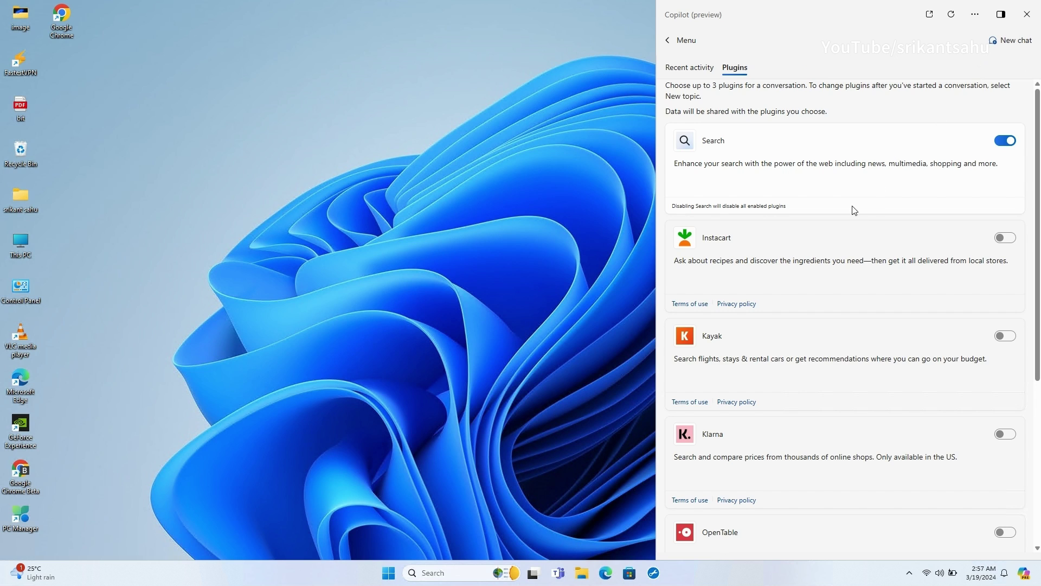
pyautogui.scroll(-5, 829, 253)
pyautogui.scroll(5, 829, 256)
pyautogui.scroll(-5, 829, 256)
pyautogui.scroll(5, 829, 257)
pyautogui.click(670, 41)
# Ask Copilot to 'show device information', then launch Settings from Start.
pyautogui.click(848, 523)
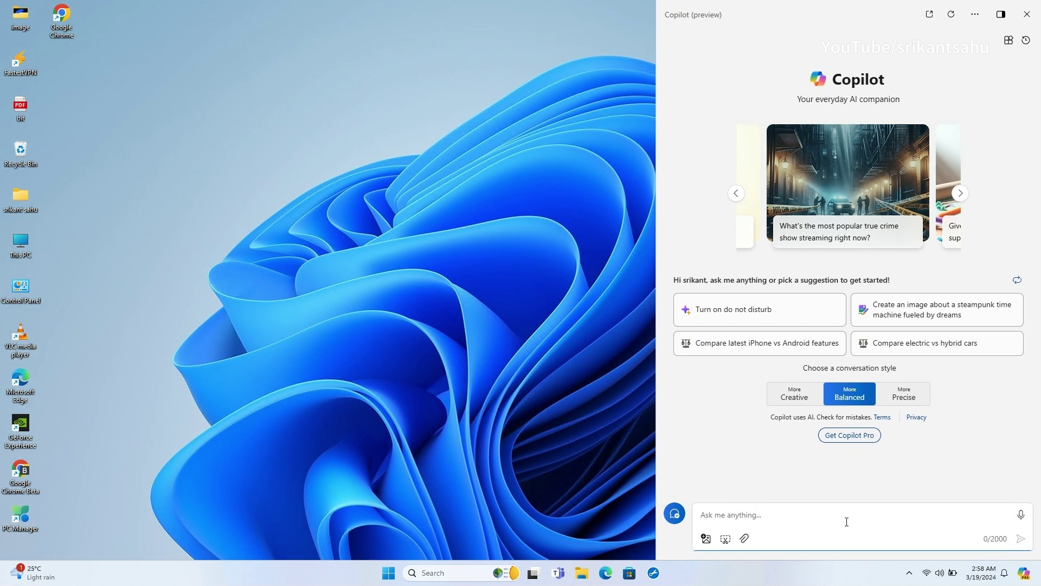
pyautogui.write('show device infir')
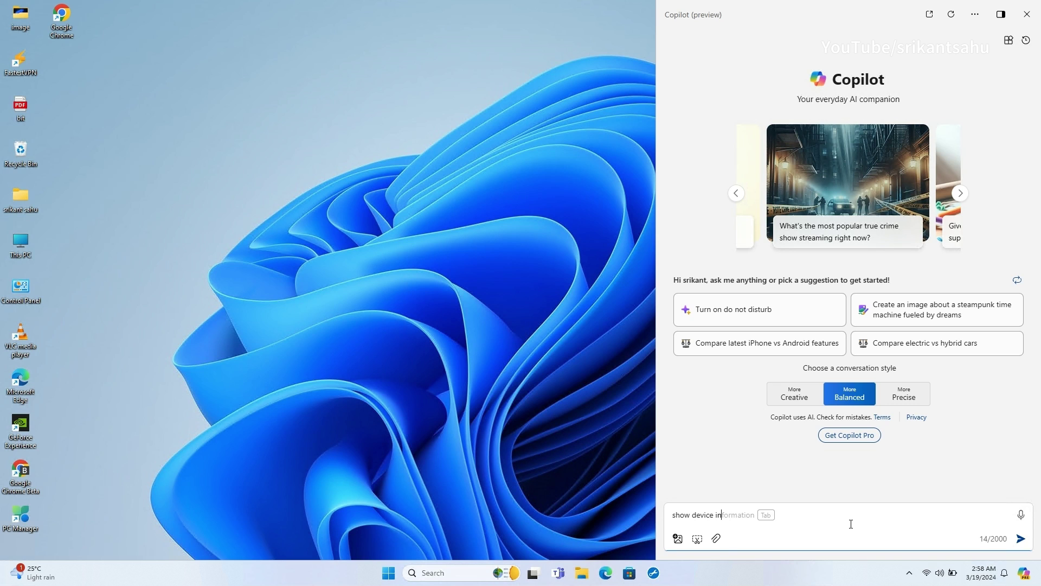
pyautogui.write('orm')
pyautogui.press('Tab')
pyautogui.press('Return')
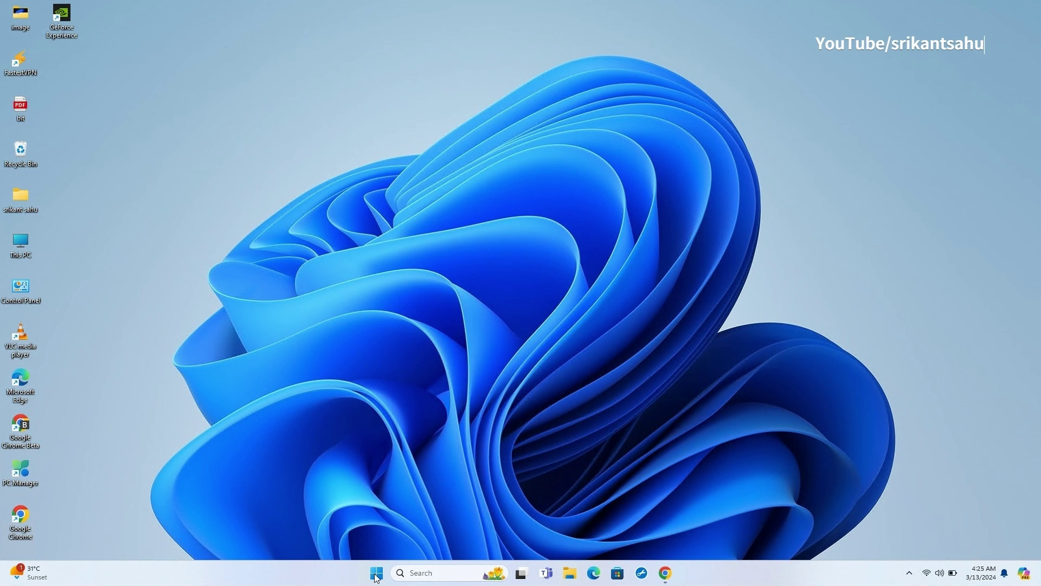
pyautogui.click(377, 572)
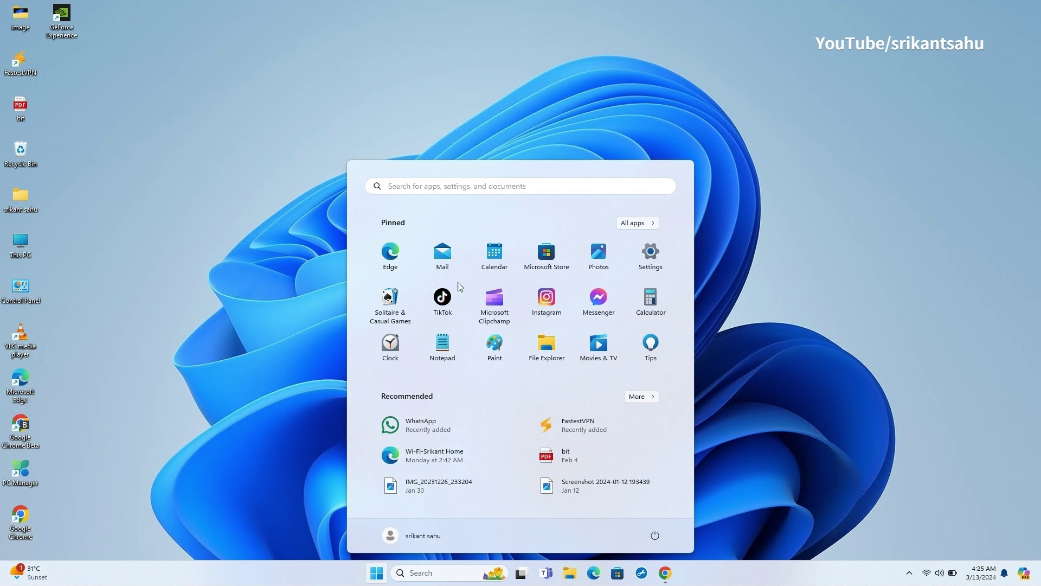
pyautogui.click(651, 253)
# Rename the PC to 'New name' under System > Nearby sharing.
pyautogui.click(77, 206)
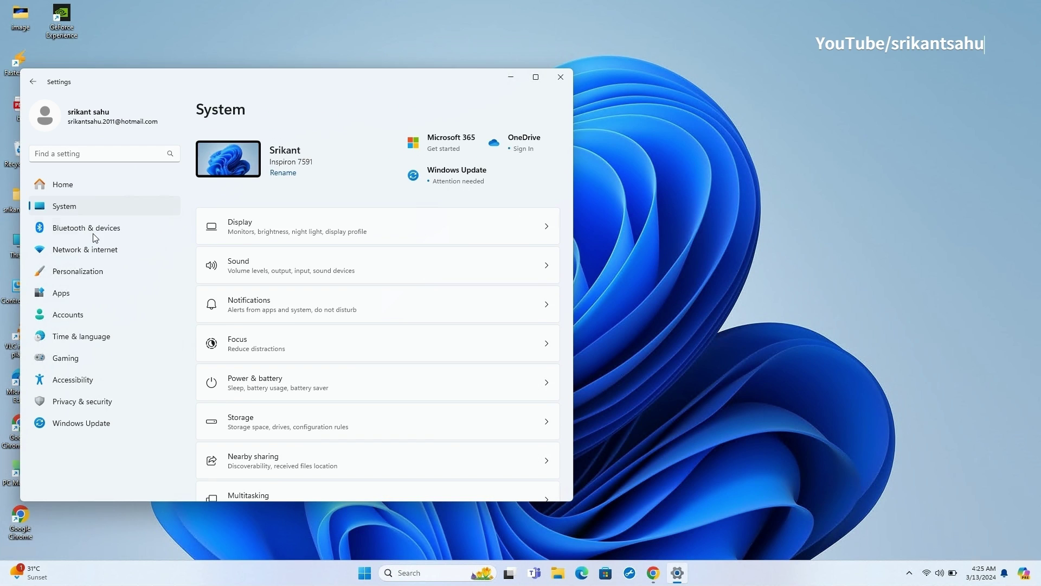
pyautogui.scroll(-2, 262, 397)
pyautogui.click(265, 408)
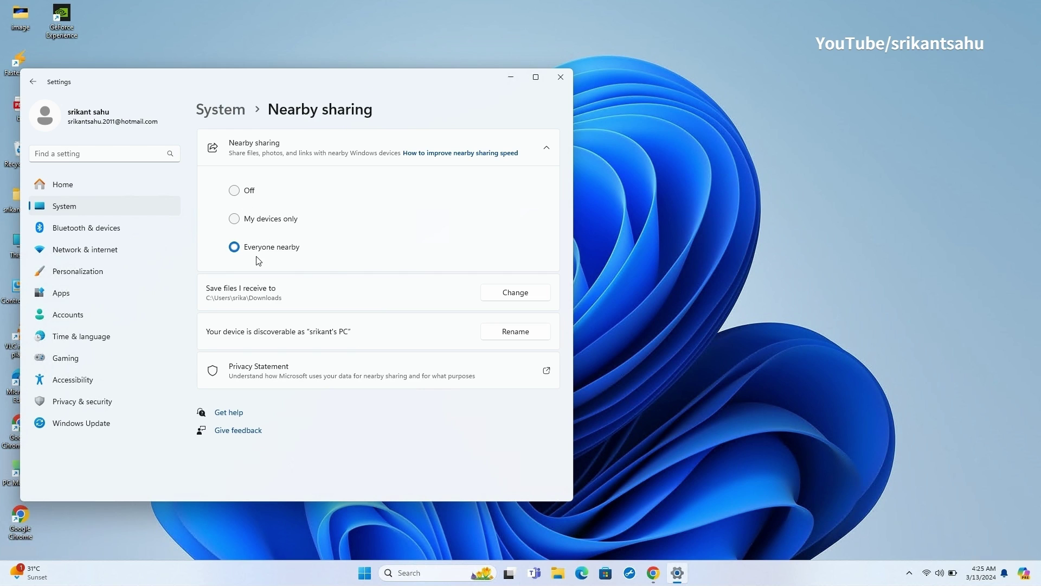
pyautogui.click(523, 333)
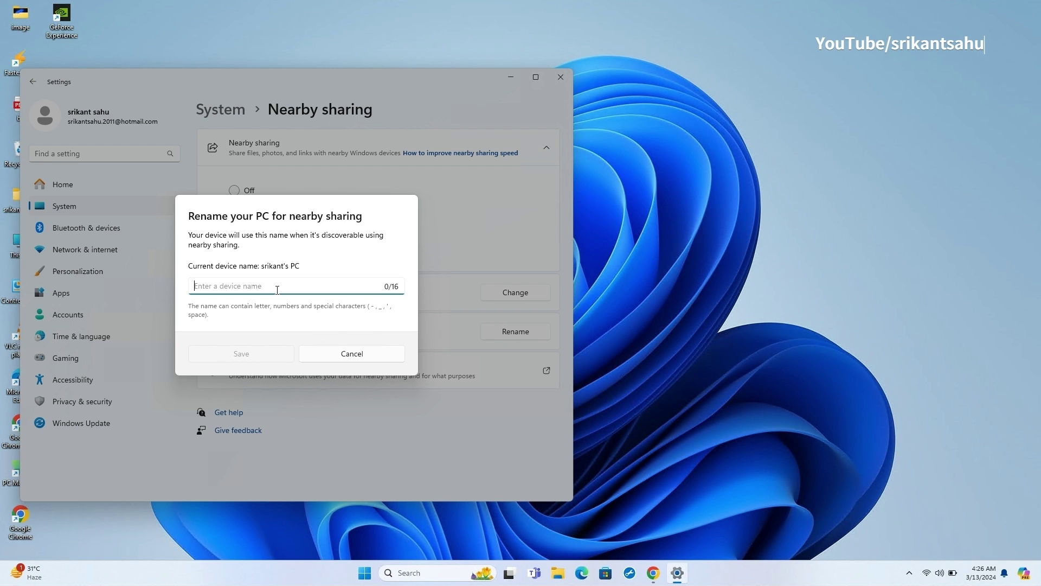
pyautogui.write('New name')
pyautogui.click(277, 358)
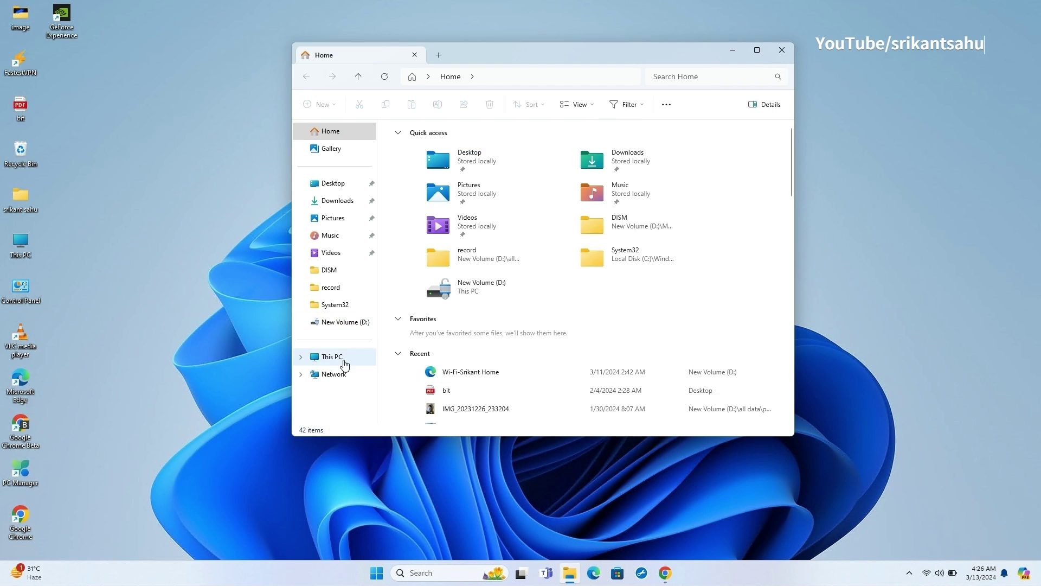
# Share 'update details date 10 03 2020' from New Volume (D:) via WhatsApp.
pyautogui.click(344, 362)
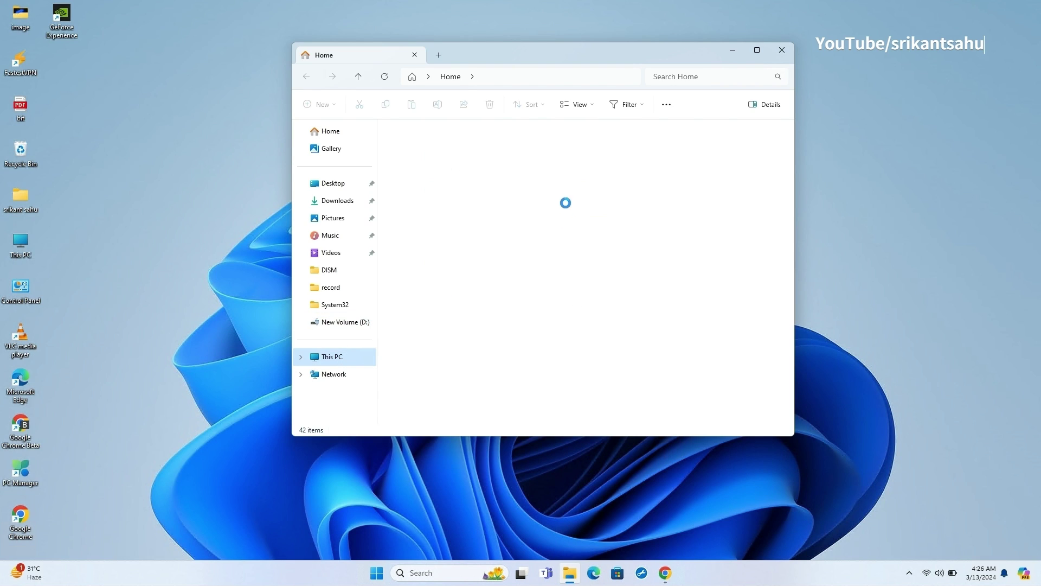
pyautogui.doubleClick(588, 163)
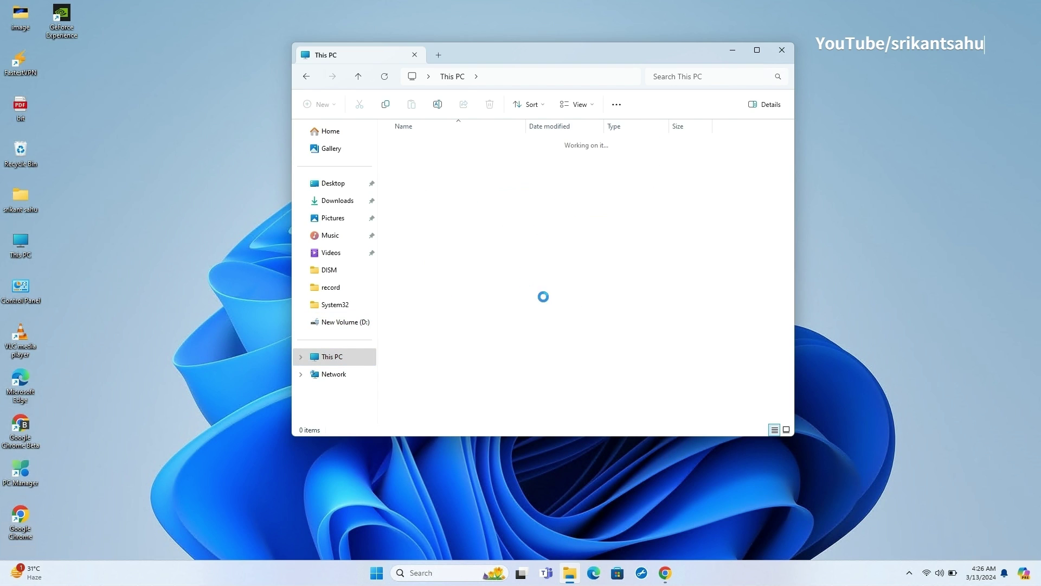
pyautogui.click(458, 160)
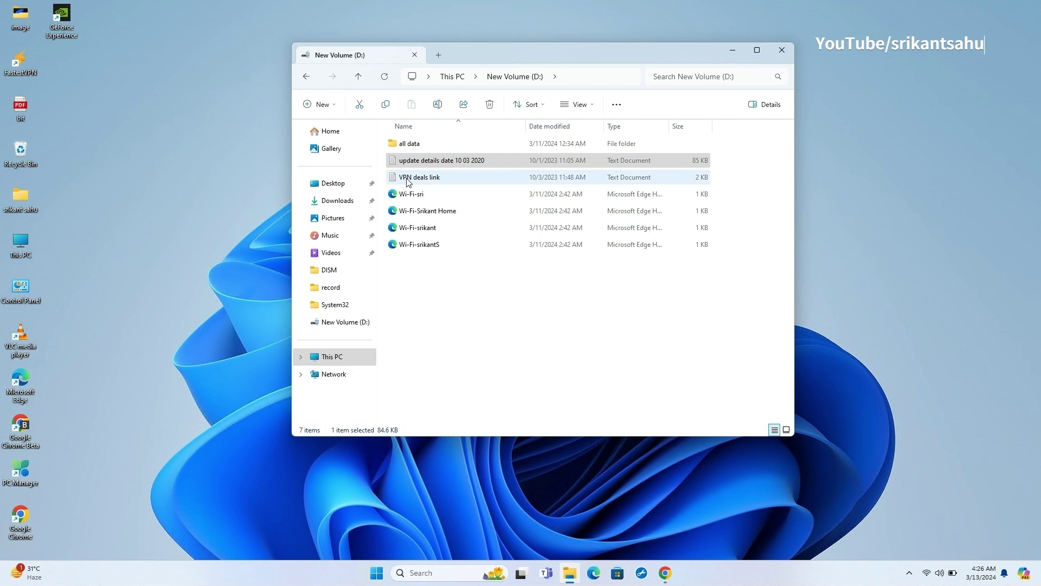
pyautogui.rightClick(456, 160)
pyautogui.click(486, 231)
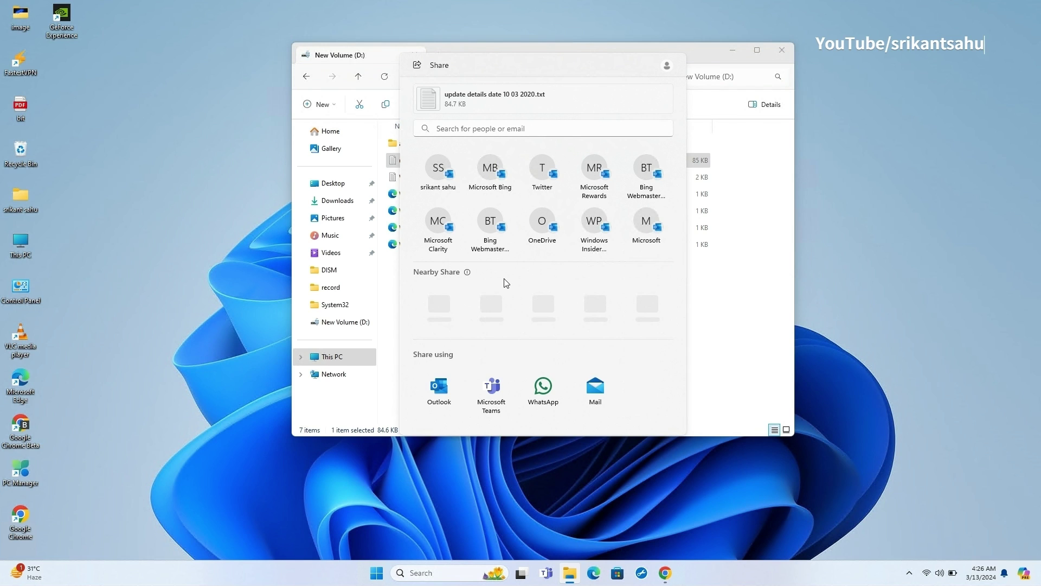
pyautogui.click(554, 397)
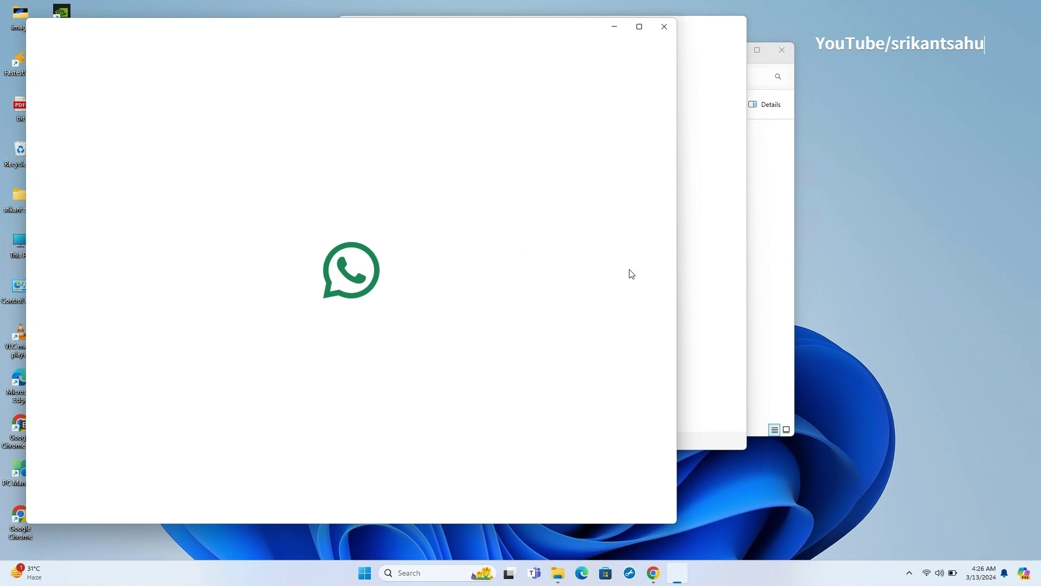
# Close WhatsApp and launch Settings from Start.
pyautogui.click(664, 26)
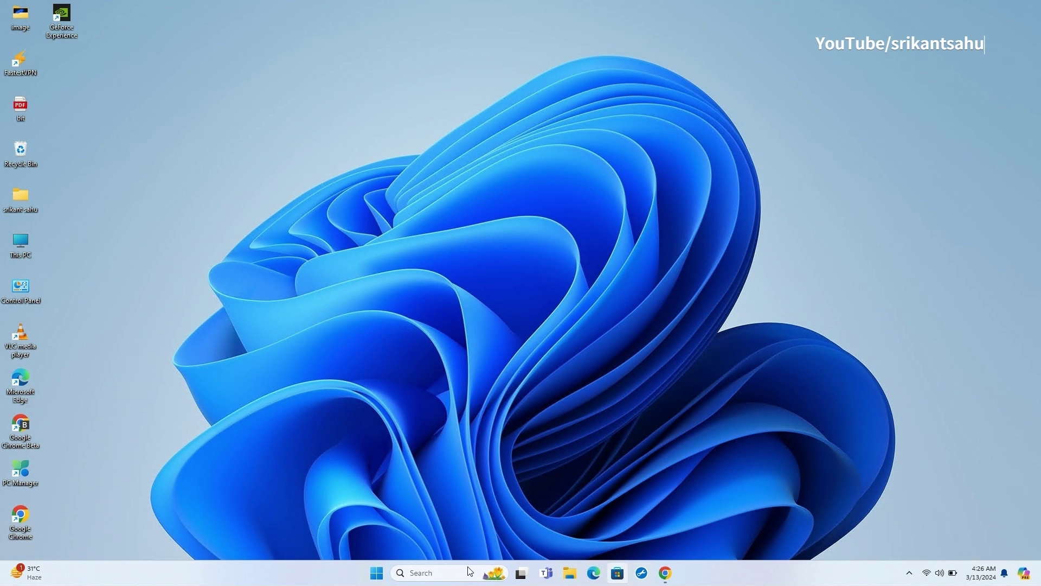
pyautogui.click(376, 573)
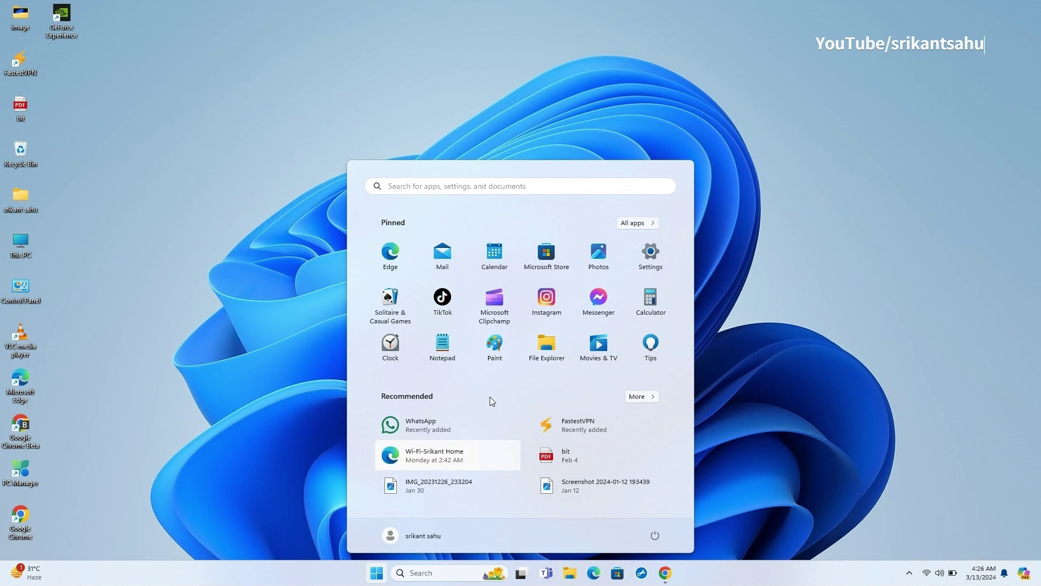
pyautogui.click(645, 258)
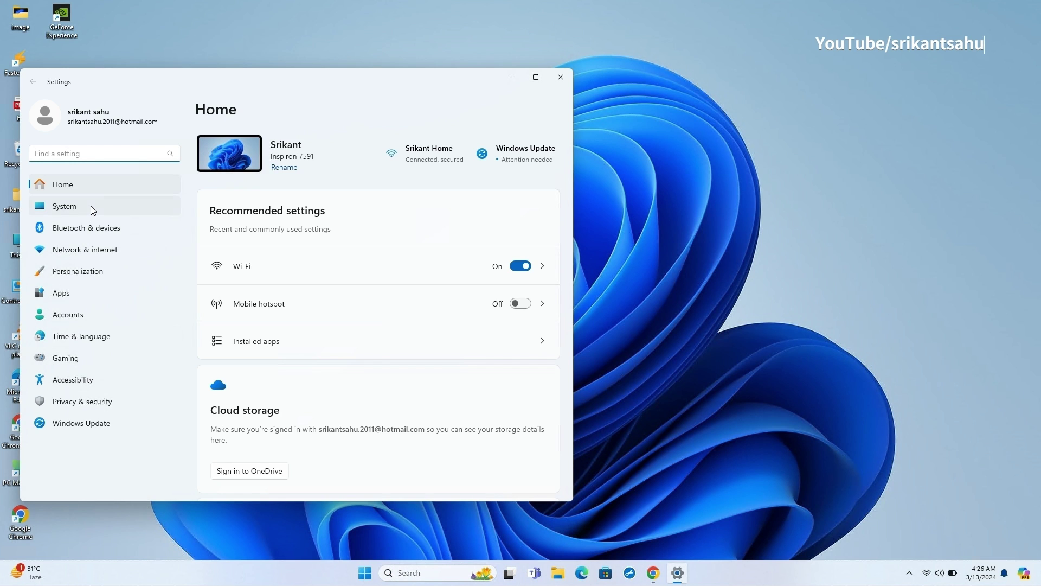
# Go to System > Recovery and bring up the Reinstall now repair prompt.
pyautogui.click(92, 207)
pyautogui.scroll(-5, 418, 304)
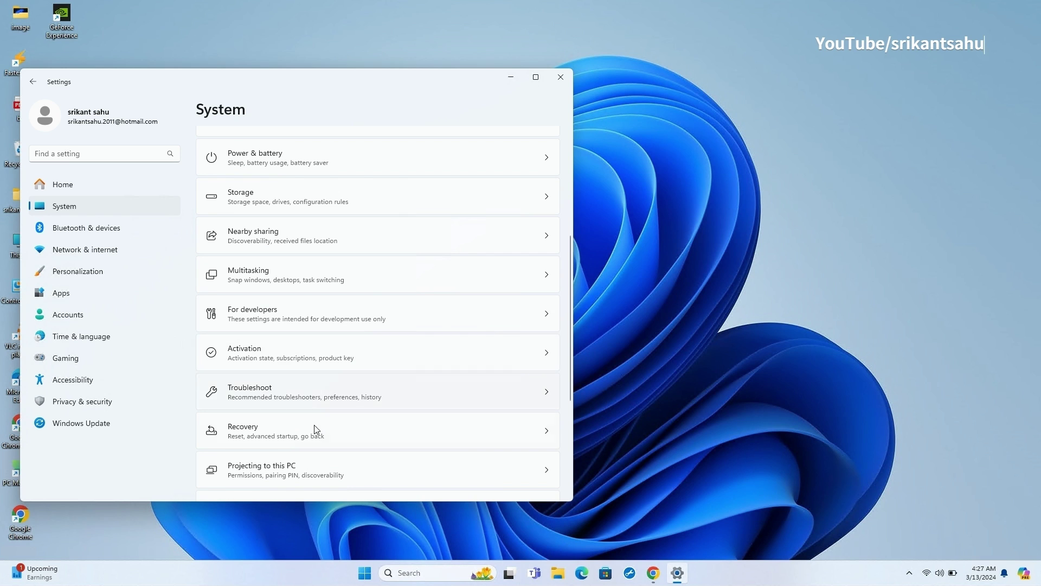
pyautogui.click(442, 427)
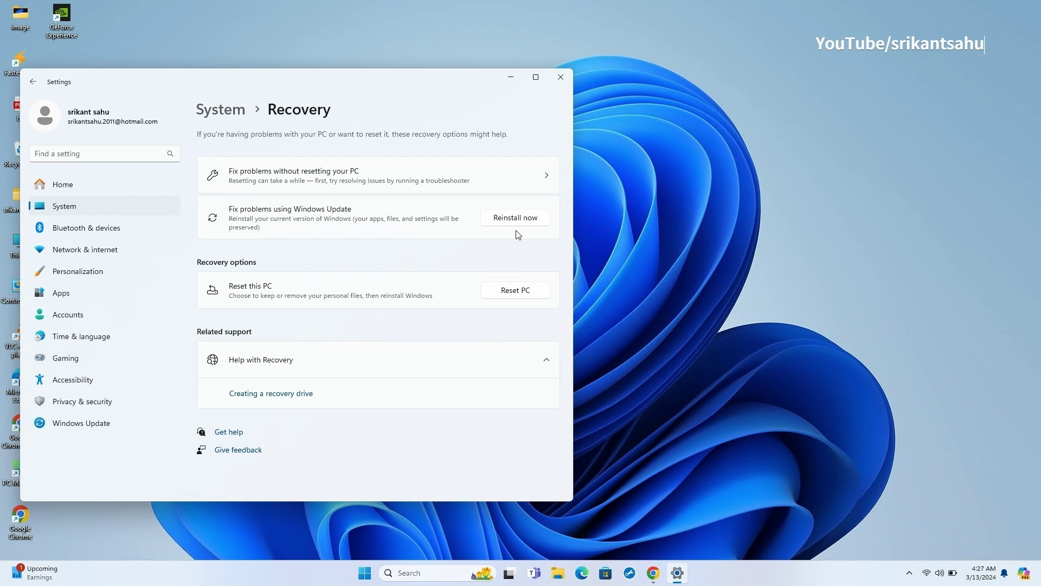
pyautogui.click(499, 222)
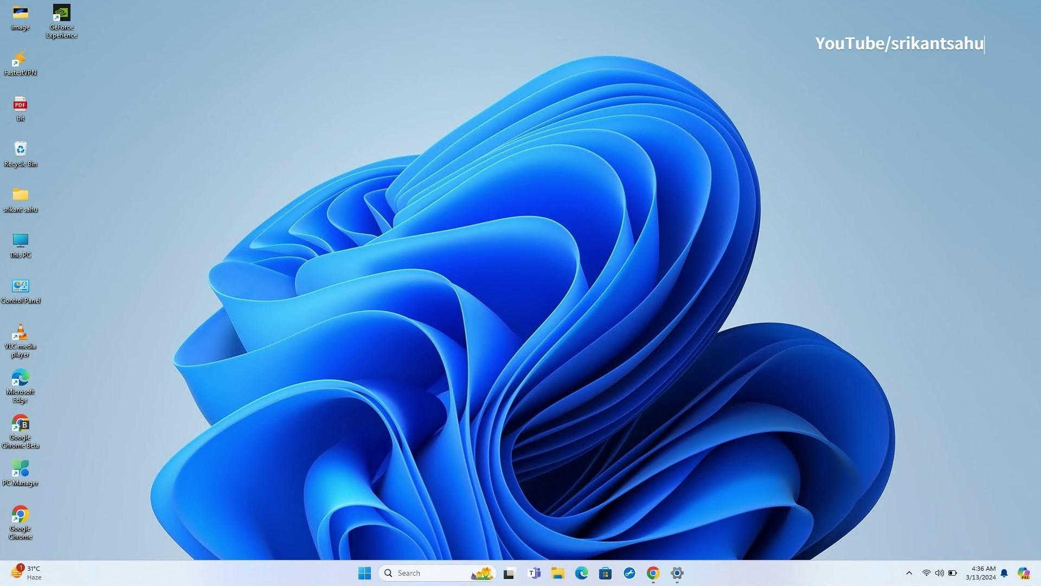
pyautogui.click(406, 575)
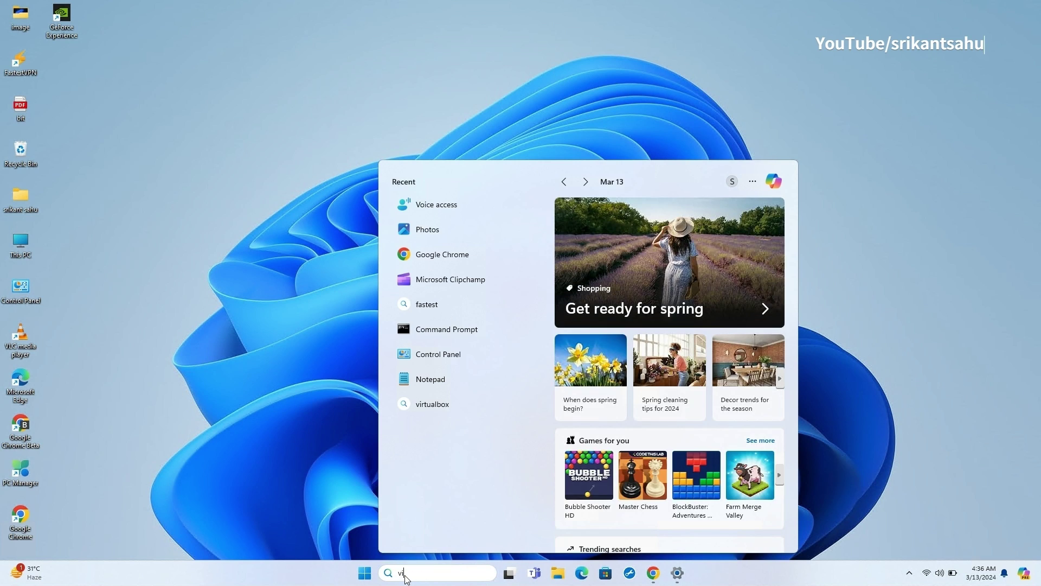
pyautogui.write('voice')
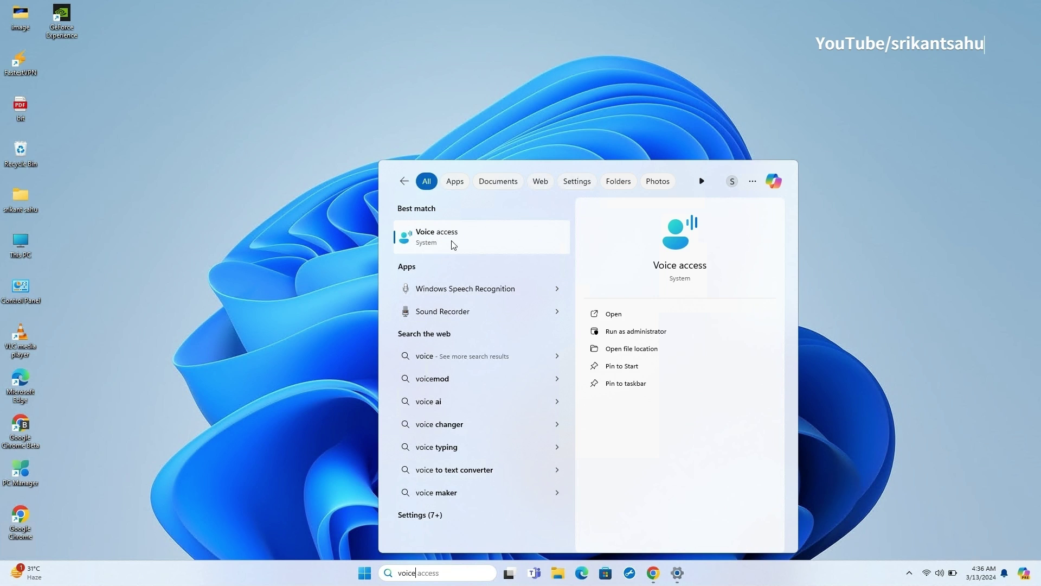
pyautogui.click(455, 236)
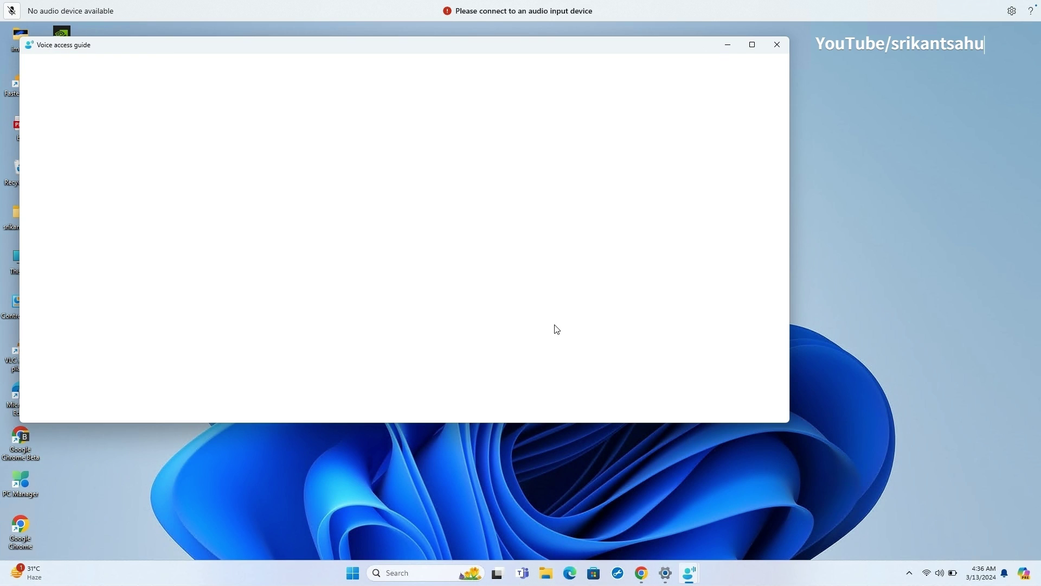
pyautogui.click(777, 45)
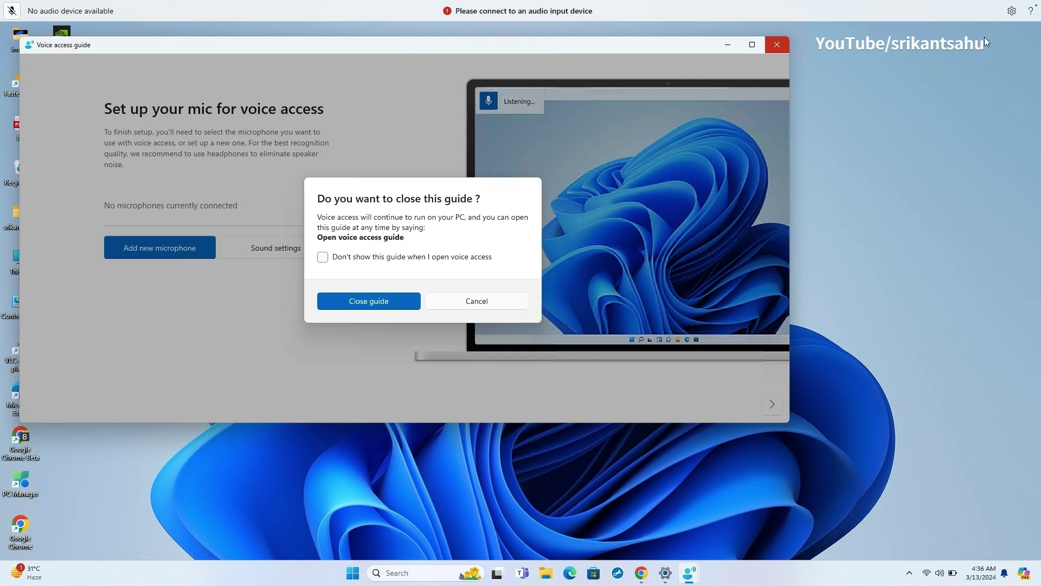
pyautogui.click(388, 305)
pyautogui.click(1012, 11)
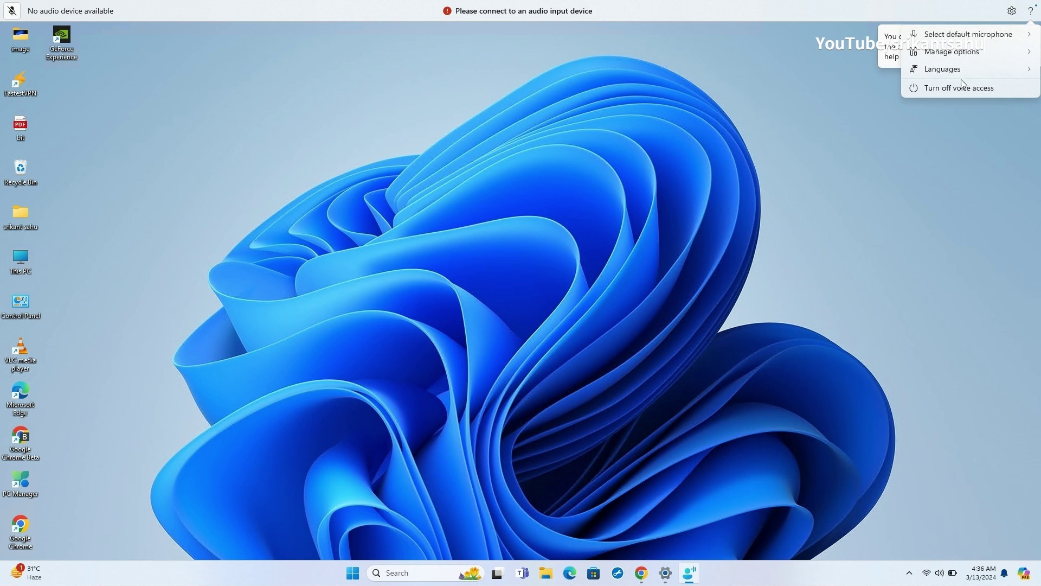
pyautogui.click(929, 72)
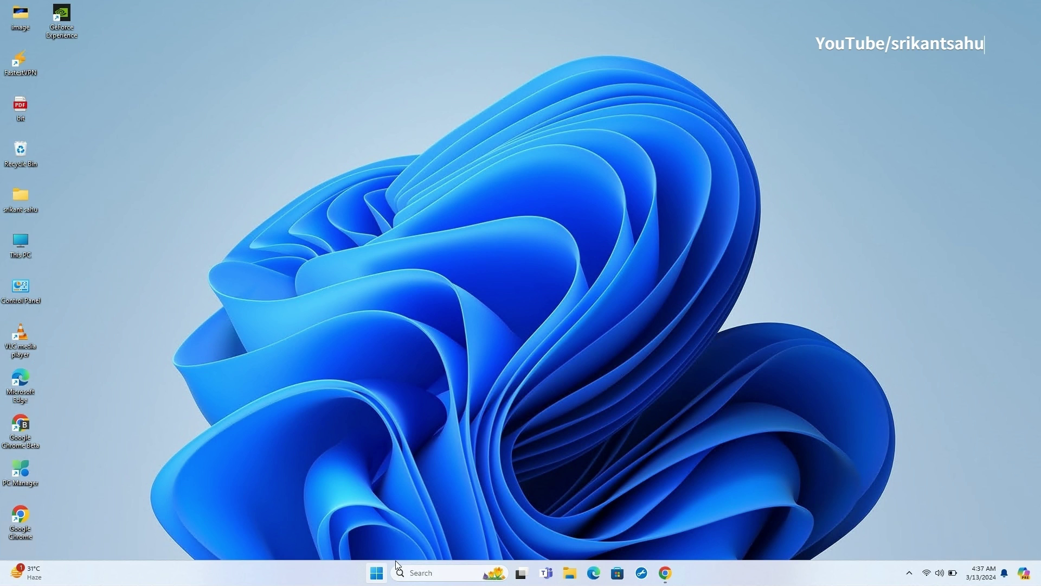
# Turn off voice access and switch the desktop background to Windows spotlight.
pyautogui.click(376, 572)
pyautogui.click(649, 270)
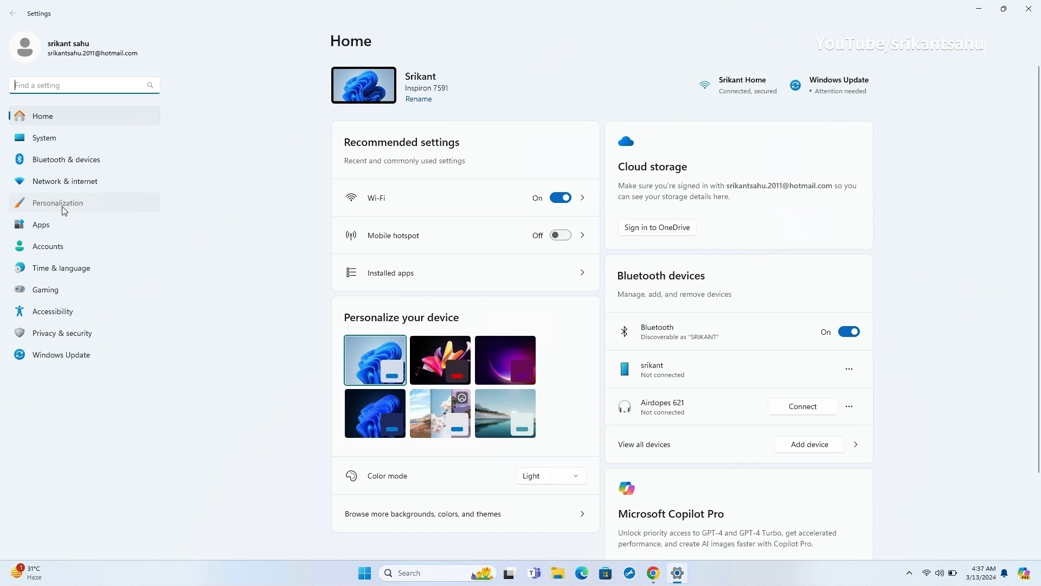
pyautogui.click(54, 203)
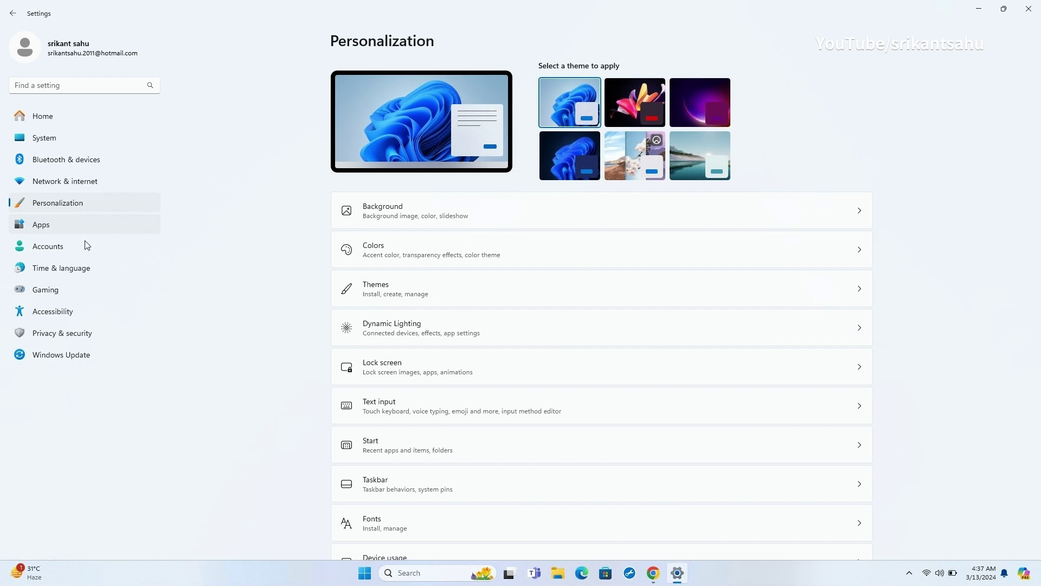
pyautogui.click(788, 219)
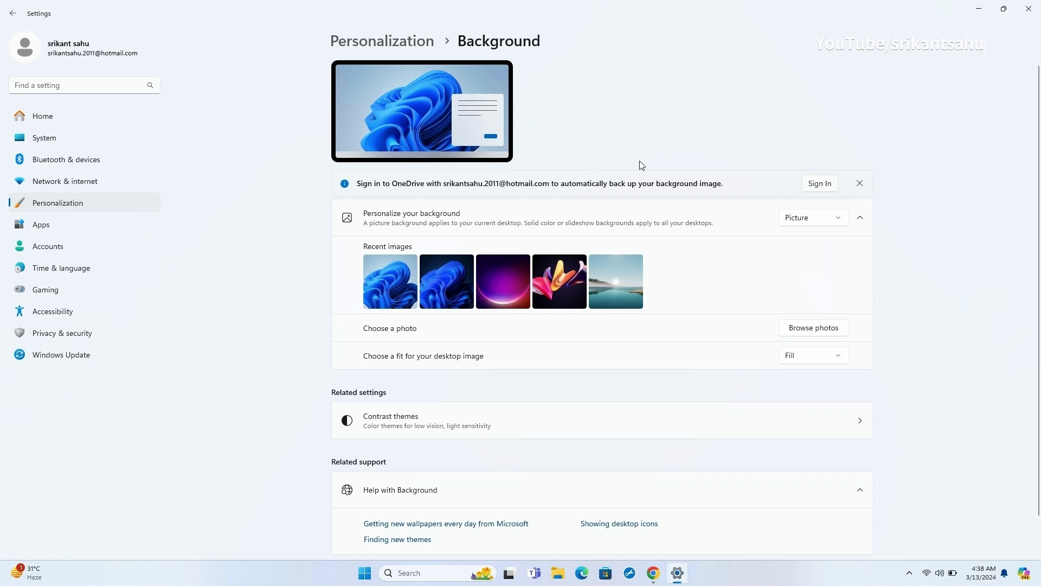
pyautogui.click(834, 224)
pyautogui.click(815, 279)
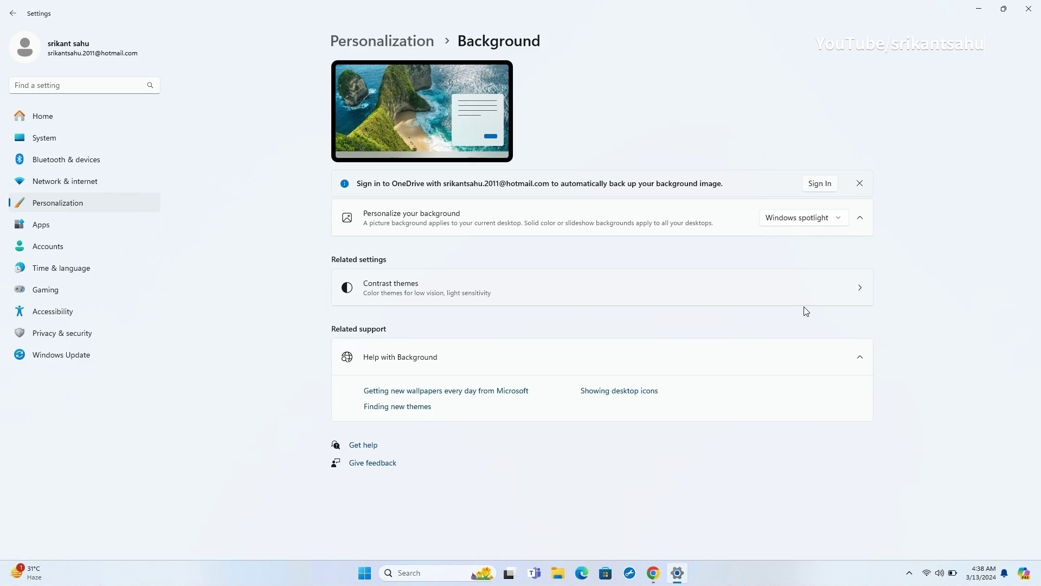
# Preview the spotlight wallpaper on the desktop, then set the background back to Picture.
pyautogui.click(979, 8)
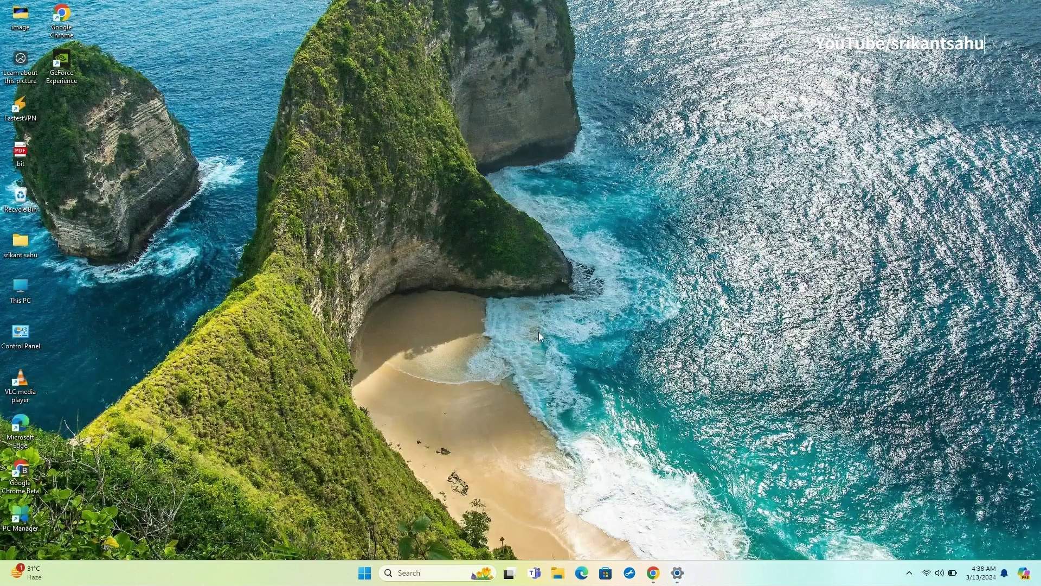
pyautogui.click(678, 573)
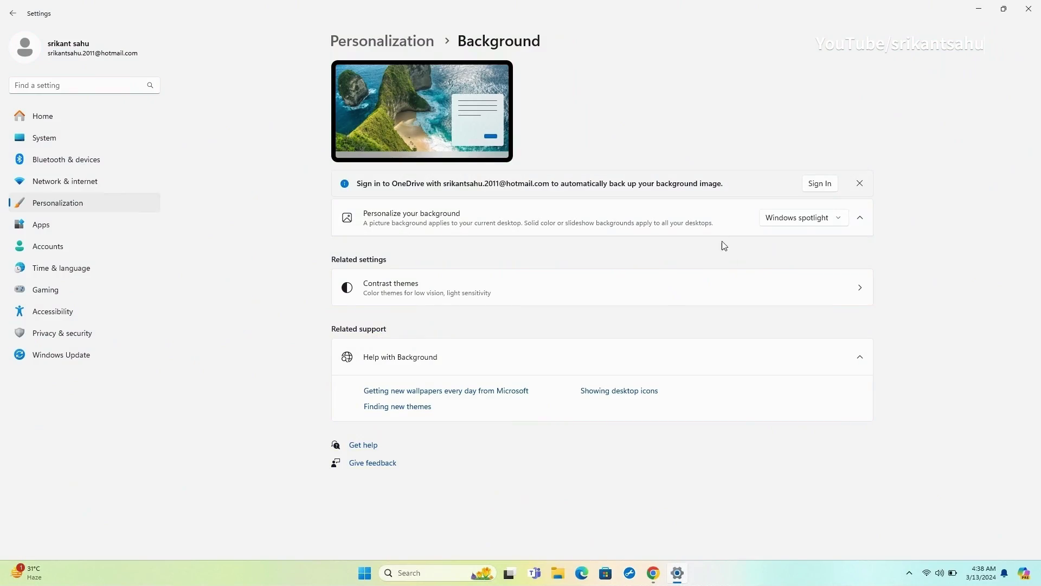
pyautogui.press('super+Down')
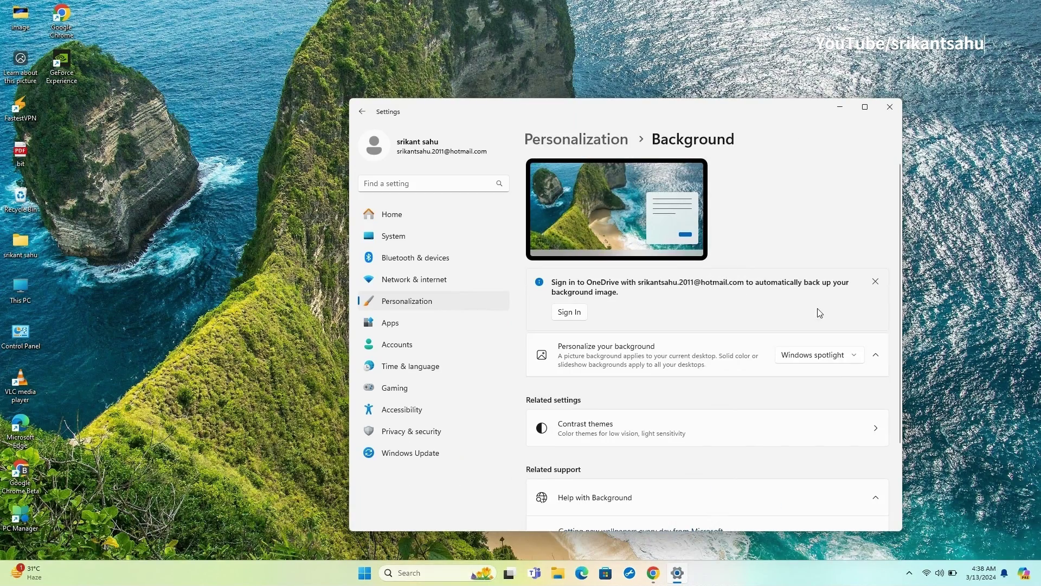
pyautogui.click(853, 361)
pyautogui.click(802, 300)
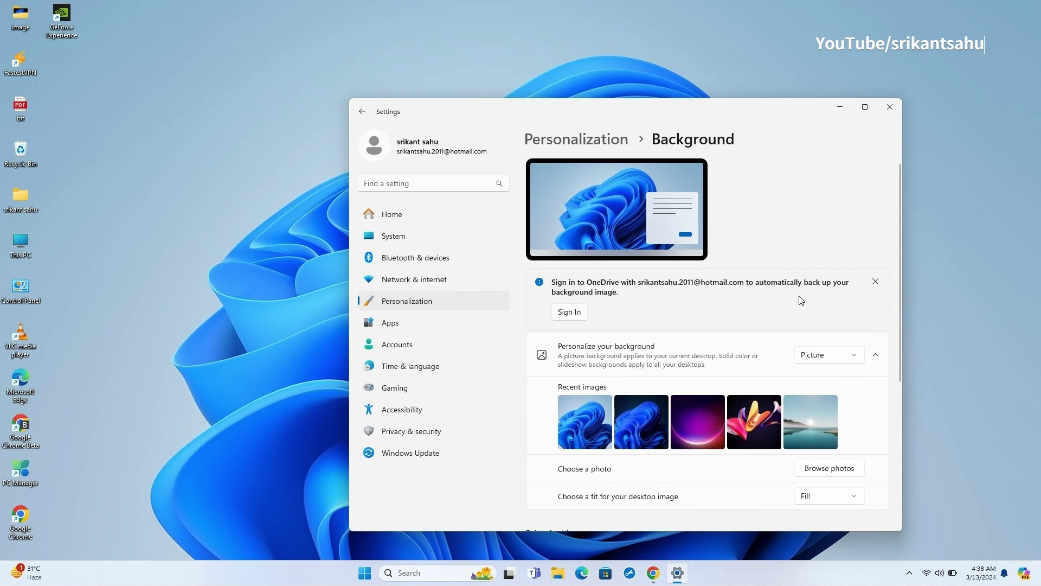
# Move the Settings window up and to the left.
pyautogui.moveTo(542, 111); pyautogui.dragTo(347, 67)
pyautogui.moveTo(672, 64)
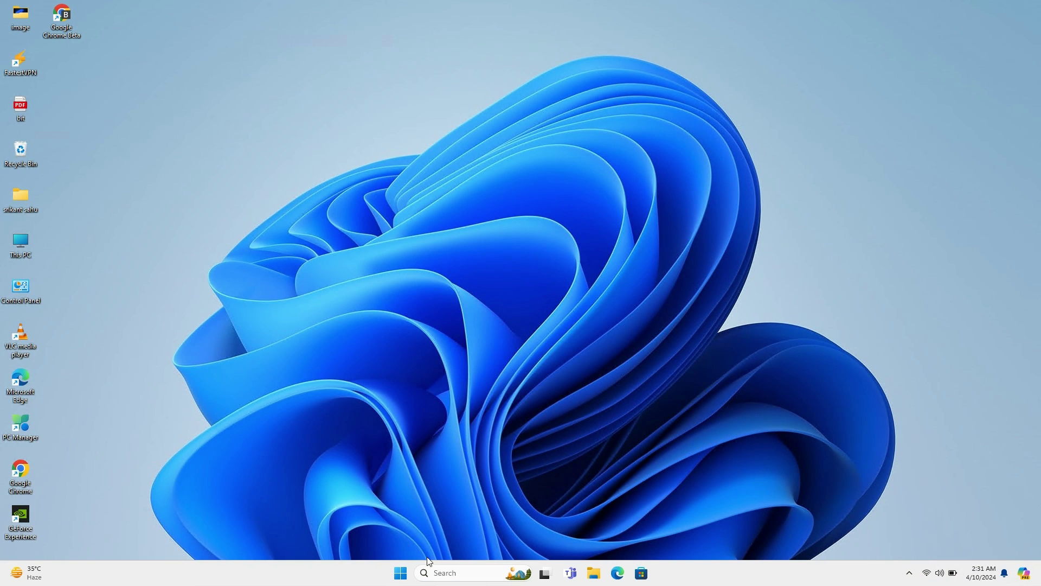
# Launch Google Chrome via search and paste 'Windows 11 KB5036893' into the address bar.
pyautogui.click(436, 573)
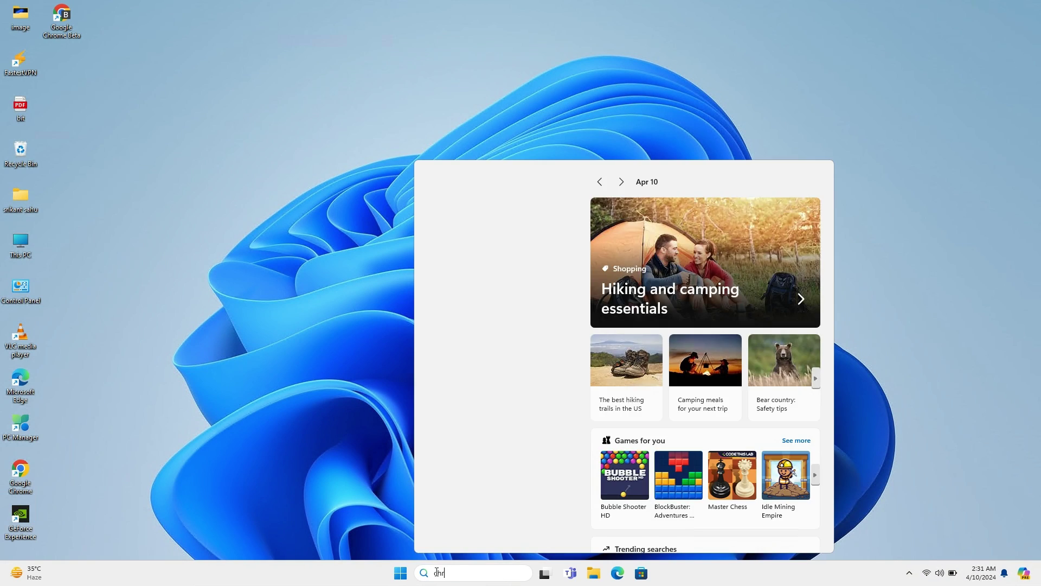
pyautogui.write('chrome')
pyautogui.click(488, 272)
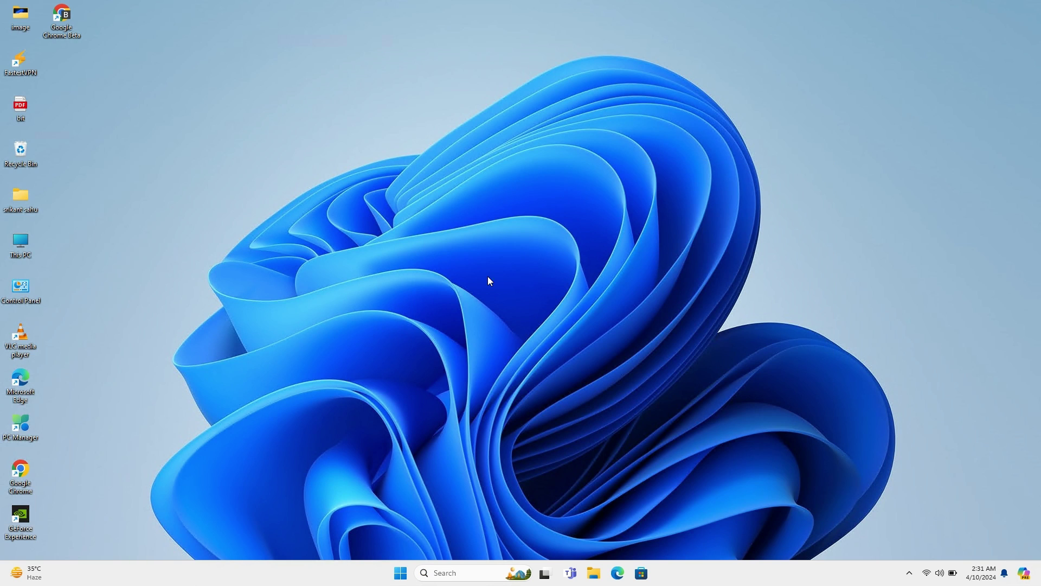
pyautogui.write('Windows 11 KB5036893')
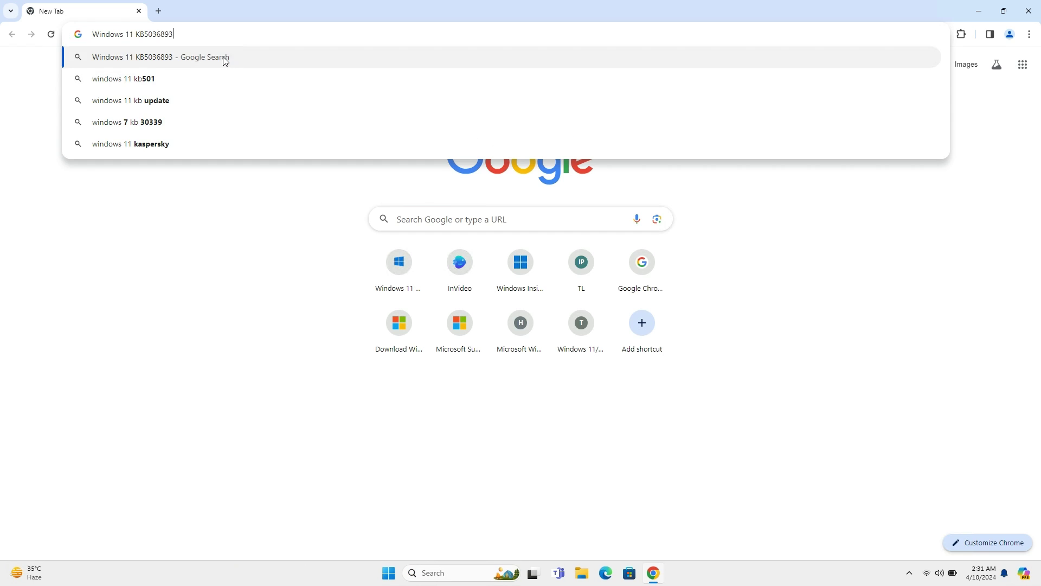